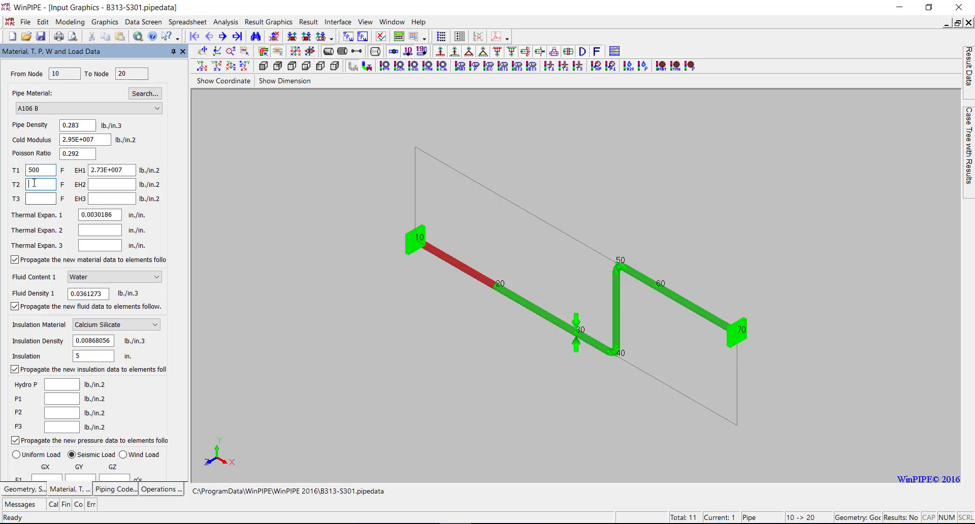
Step: Set temperature T2 to 30 F, pressure P1 to 500 lb./in.2 and pressure P2 to 0 for element 10-20
type("30")
left_click(50, 399)
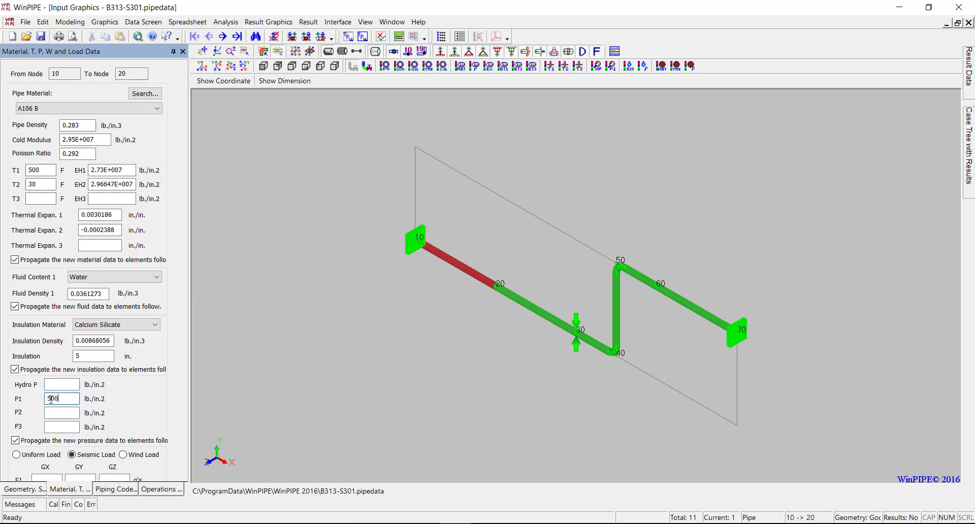
left_click(53, 413)
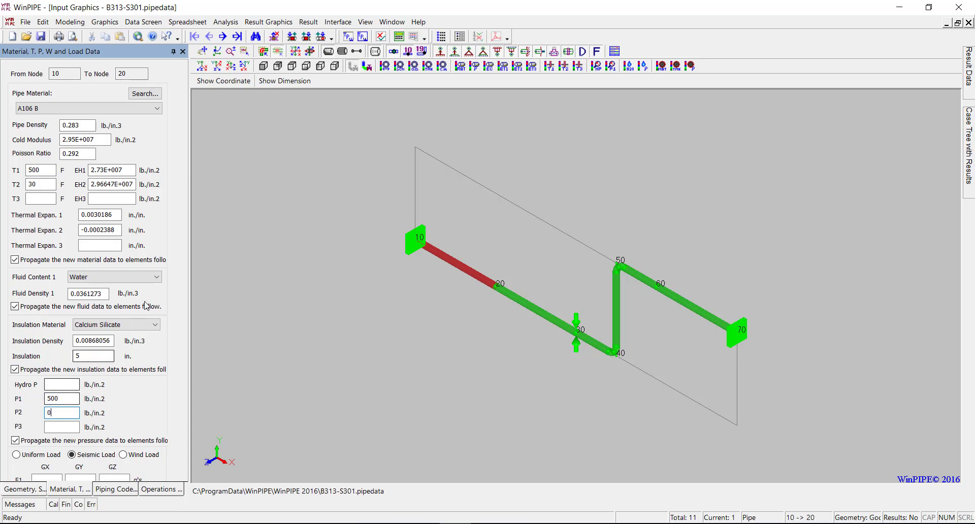
Step: Generate the recommended load cases in the load case data and accept them all
left_click(229, 24)
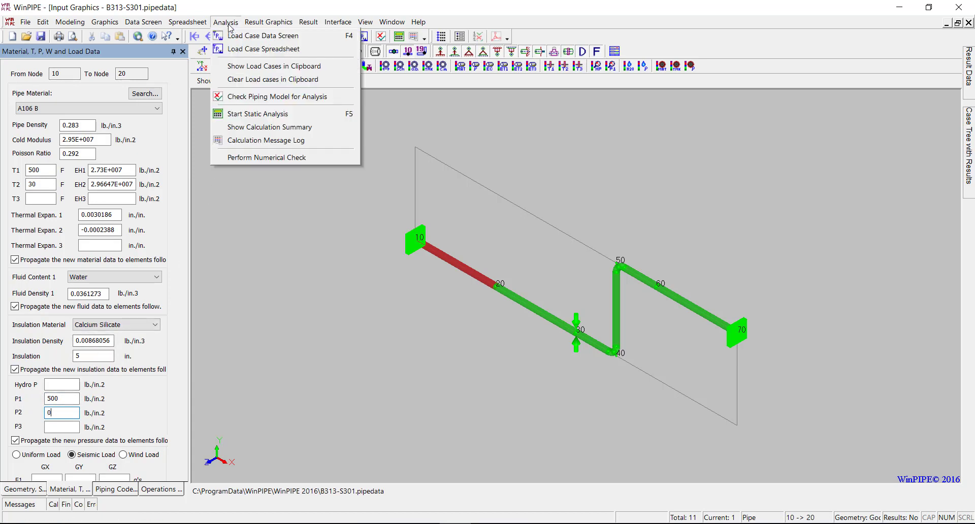
left_click(235, 36)
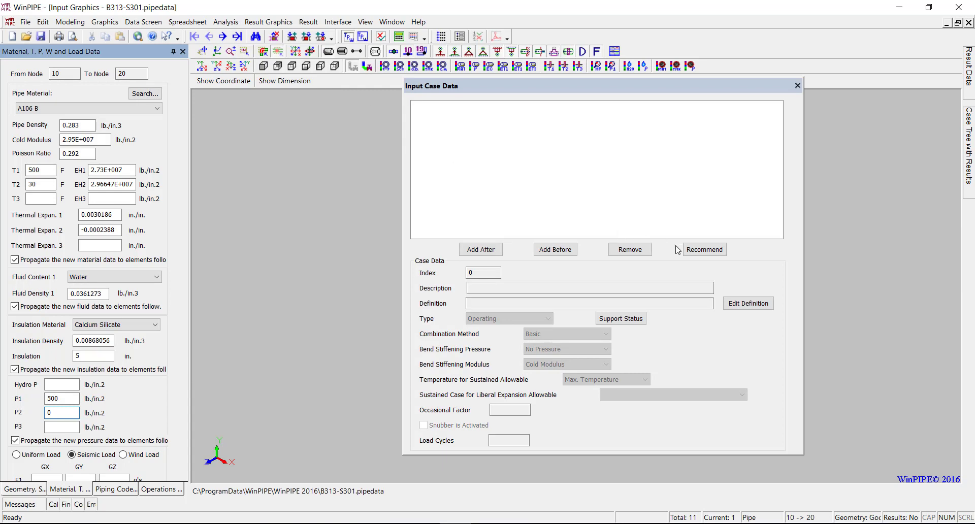
left_click(704, 252)
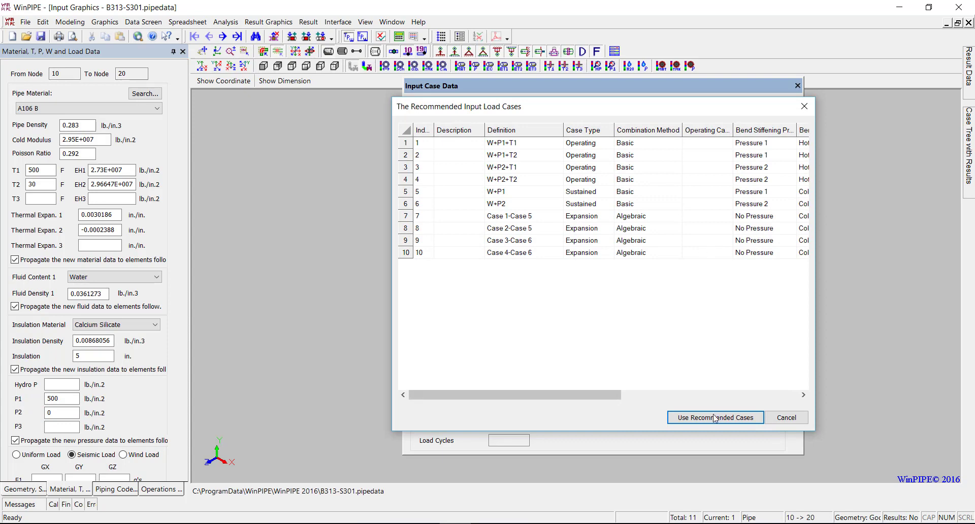
left_click(714, 417)
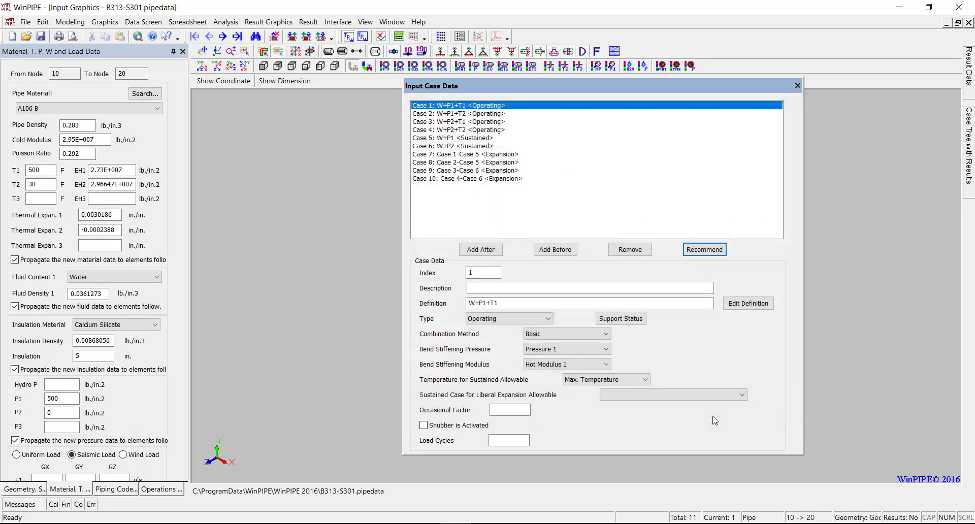
Step: Remove the operating load cases W+P1+T2 and W+P2+T1 from the case list
left_click(491, 114)
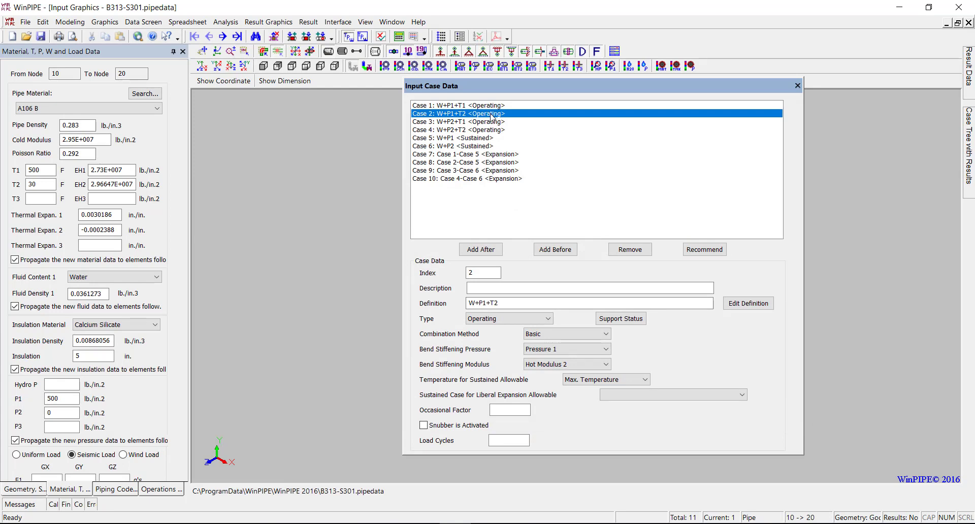
left_click(630, 250)
key("Return")
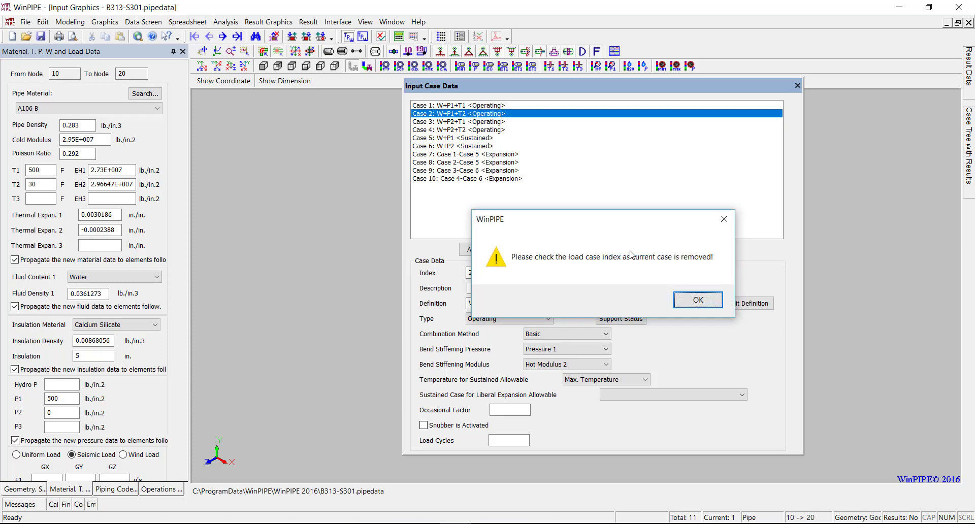
key("Return")
left_click(630, 254)
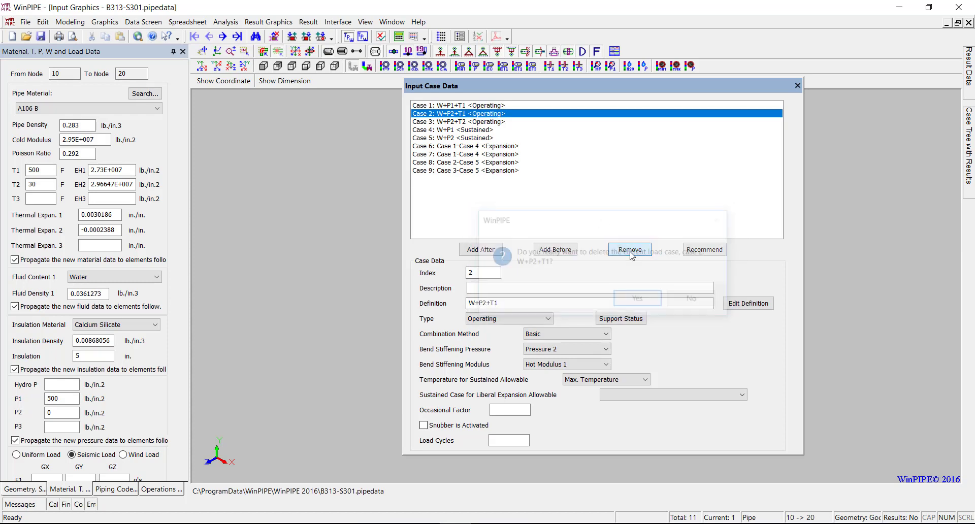
key("Return")
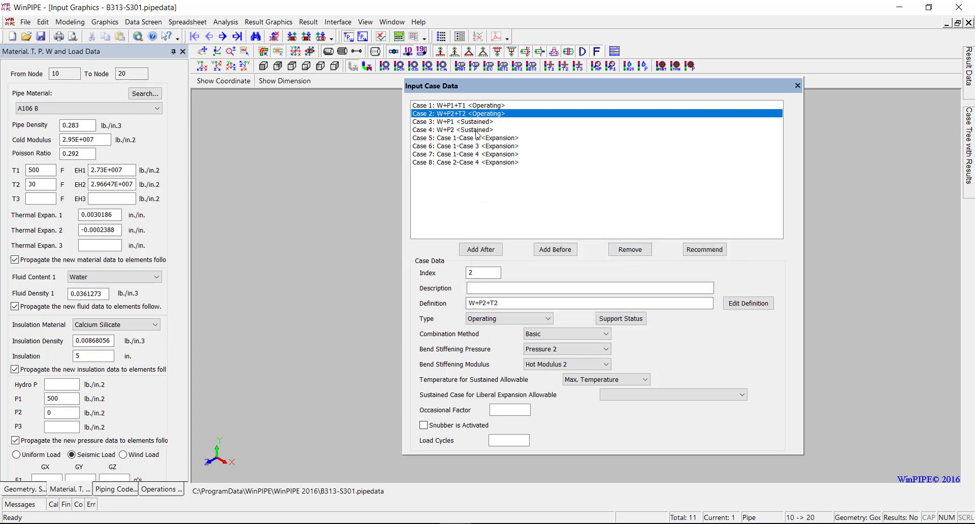
Step: Remove the sustained load case W+P2 from the case list
left_click(476, 131)
left_click(631, 250)
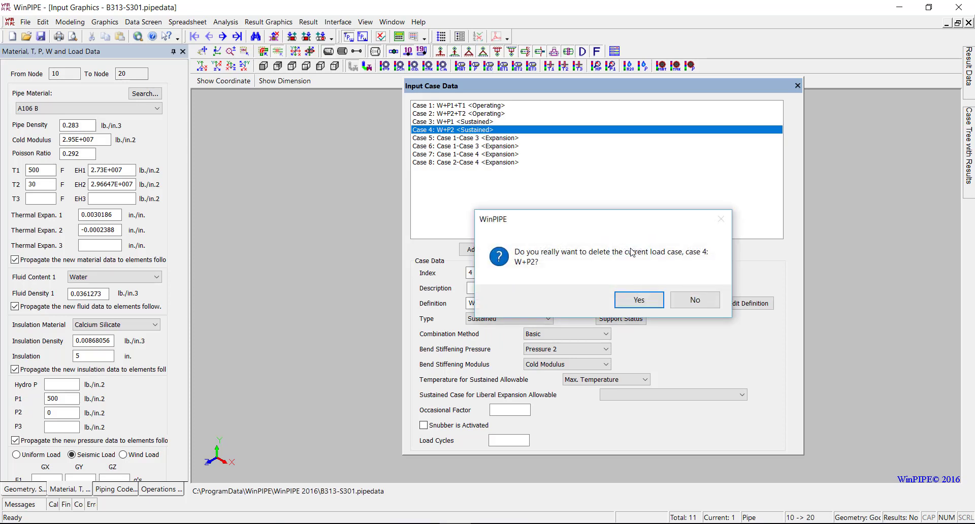
key("Return")
key("Return")
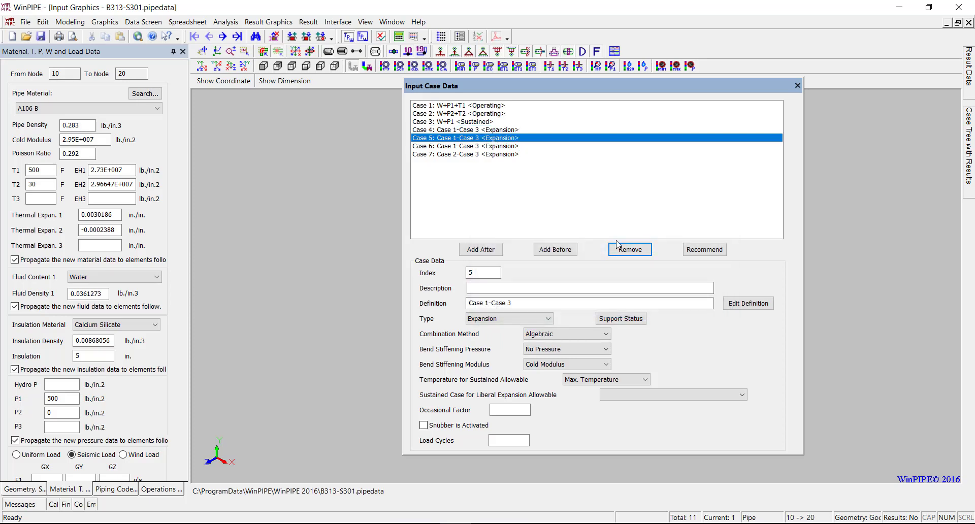
Step: Remove the two duplicate Case 1-Case 3 expansion cases, keeping Case 4 and the Case 2-Case 3 expansion case
left_click(630, 250)
key("Return")
key("Return")
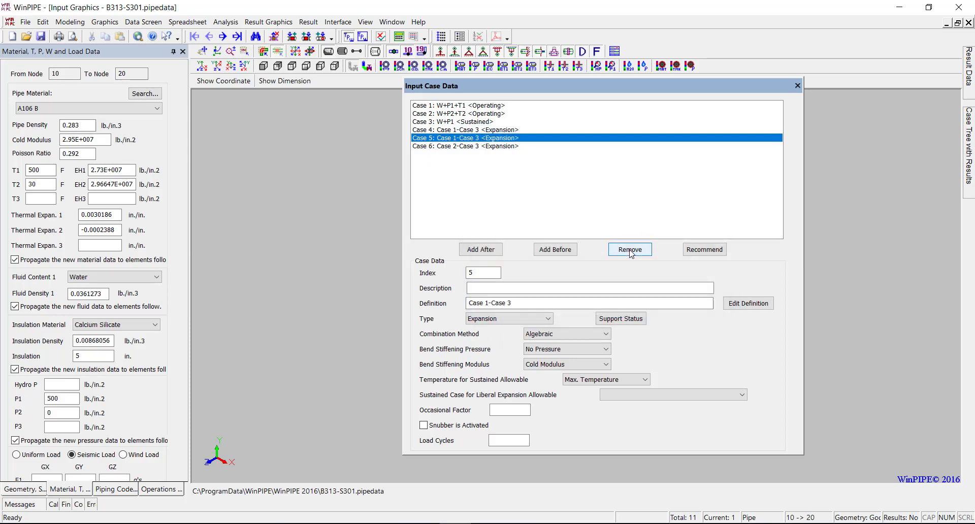
left_click(630, 251)
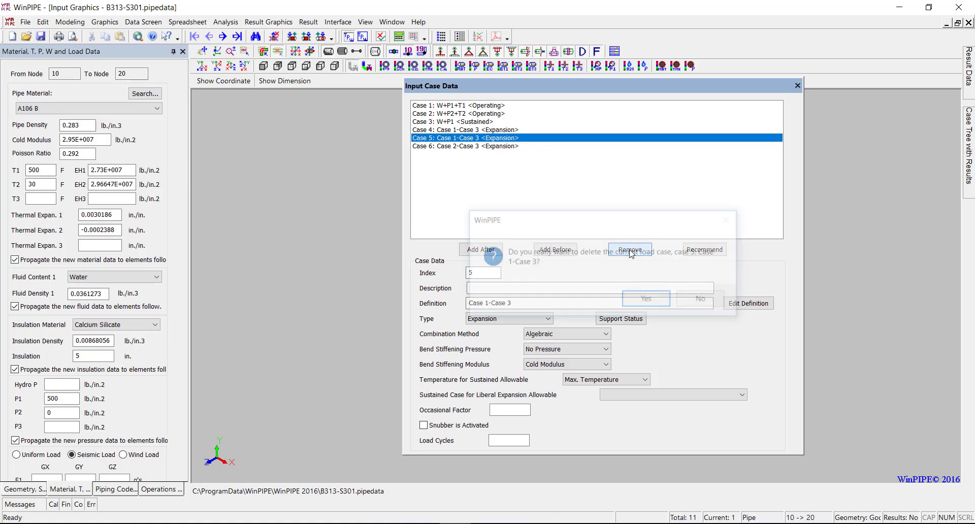
key("Return")
key("Return")
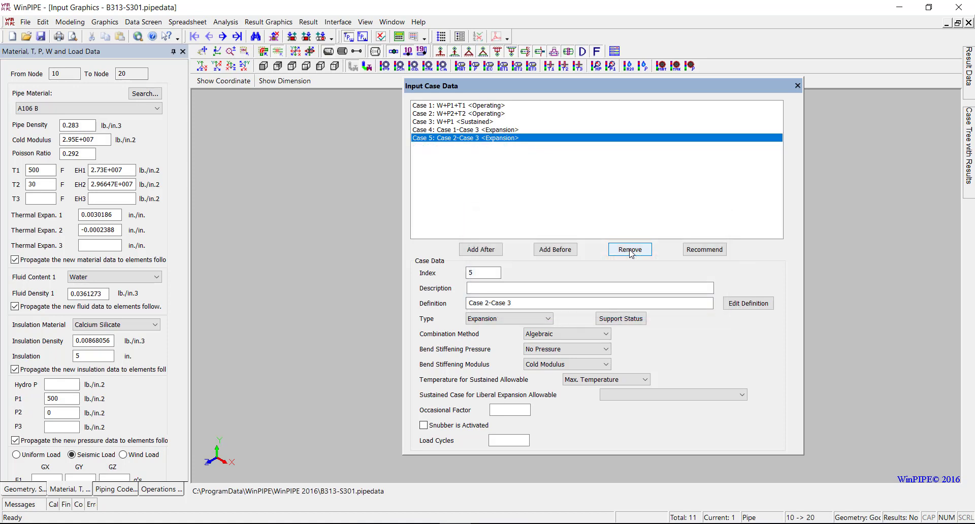
Step: Add a new load case at the end of the list with type Expansion and combination method Algebraic
left_click(472, 249)
left_click(547, 320)
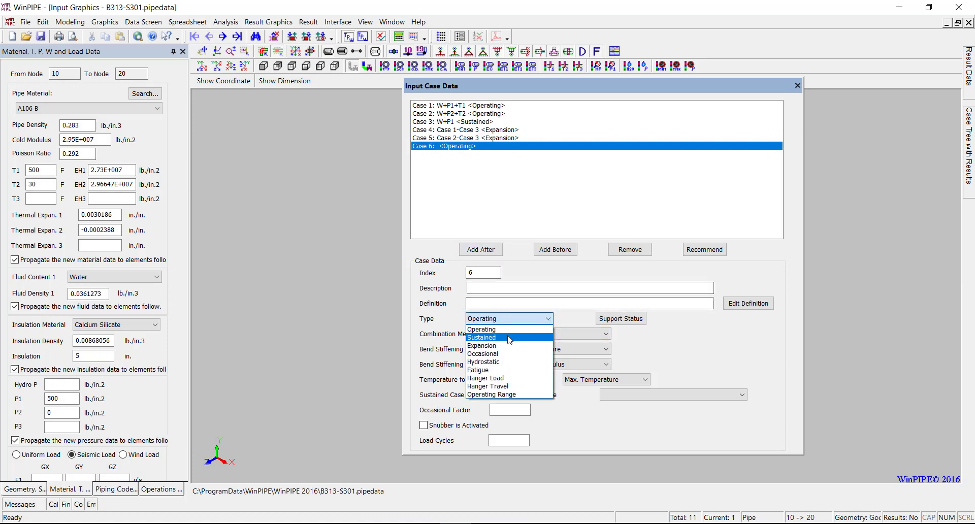
left_click(497, 346)
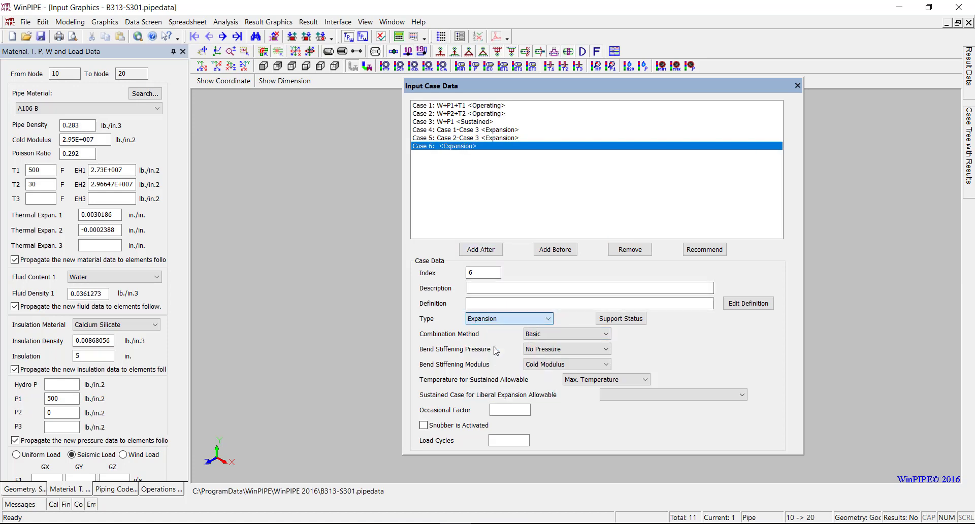
left_click(605, 334)
left_click(558, 355)
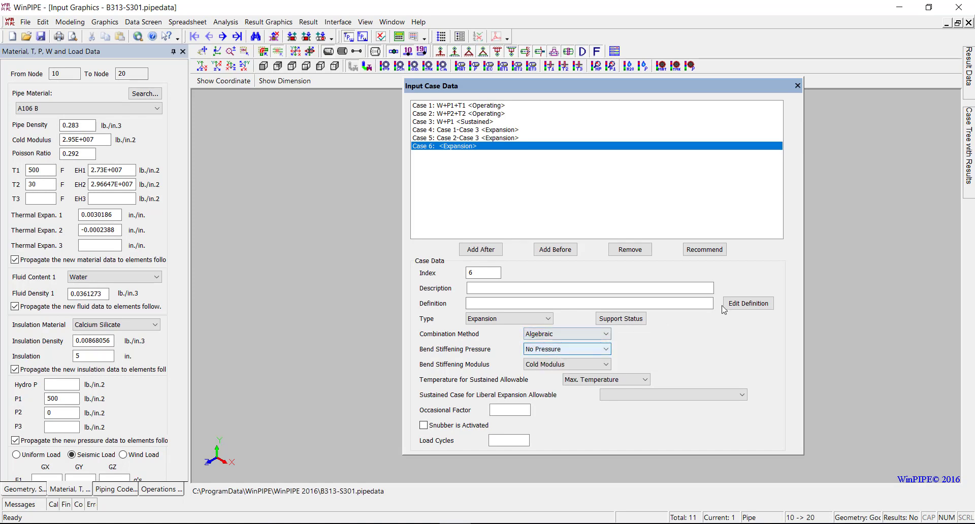
Step: Define Case 6 as Case 1 combined with Case 2 at multiplier -1, and set its bend stiffening pressure to Pressure 1
left_click(747, 303)
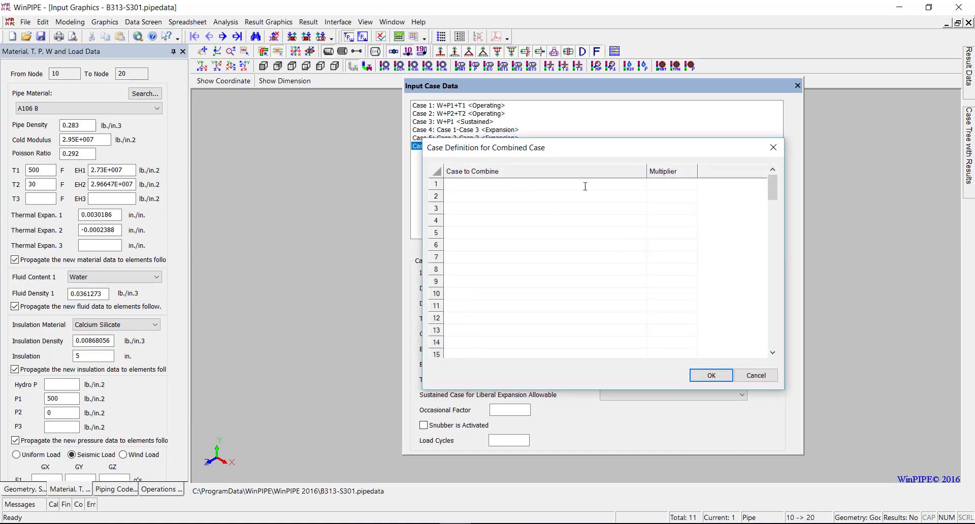
left_click(585, 184)
left_click(641, 185)
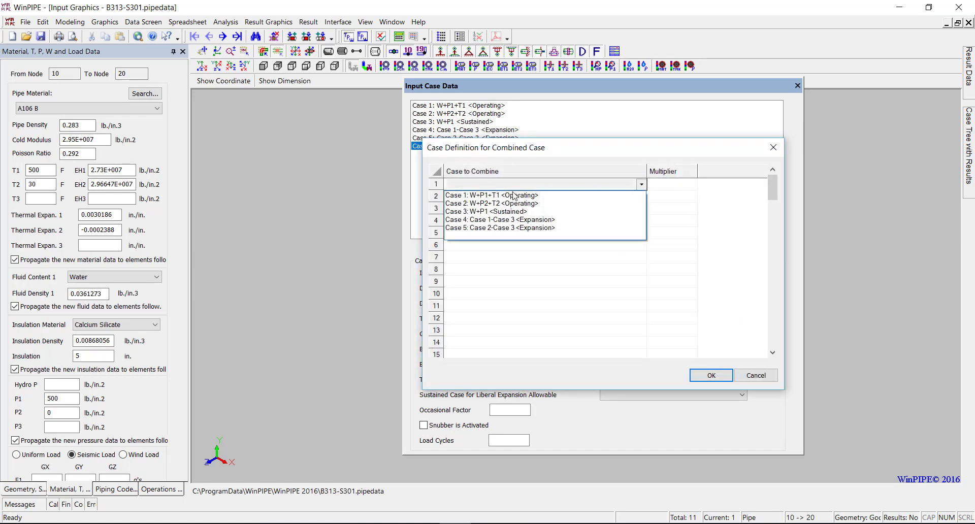
left_click(504, 198)
left_click(502, 198)
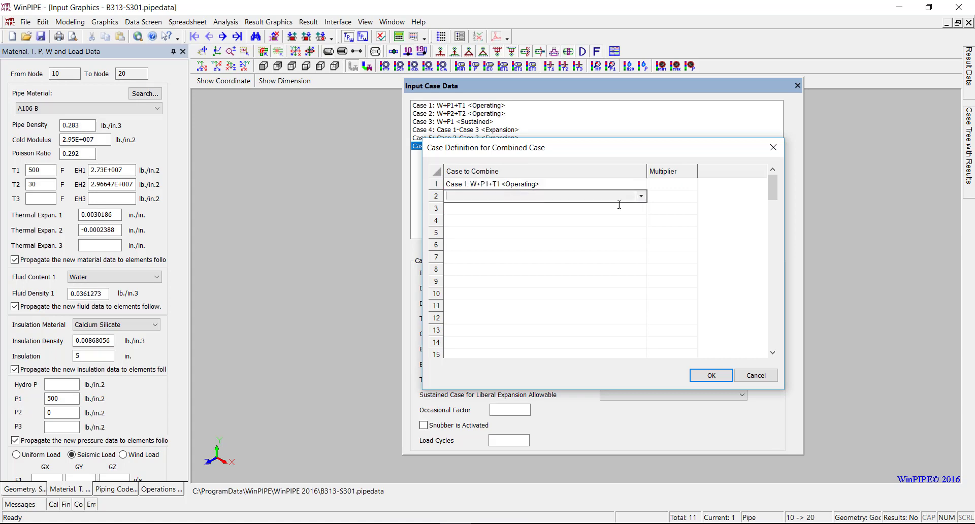
left_click(641, 197)
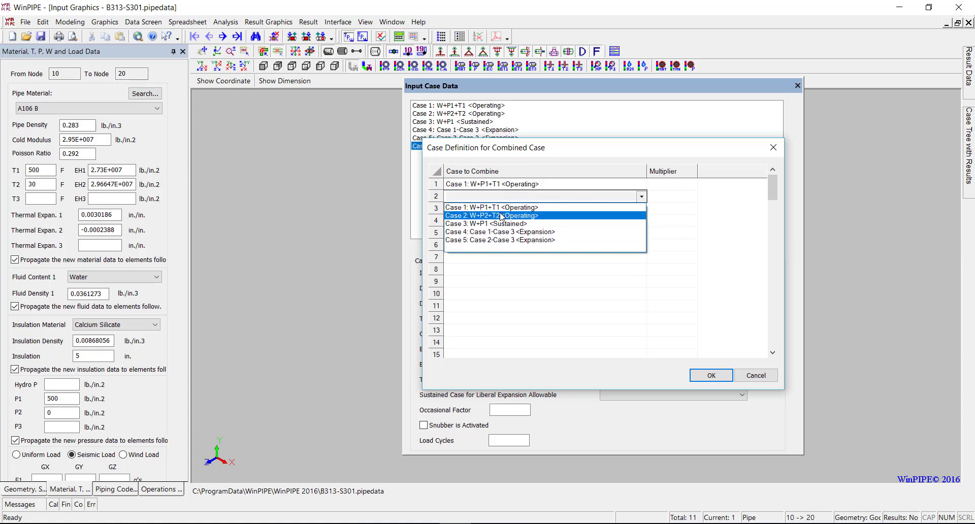
left_click(505, 215)
left_click(669, 197)
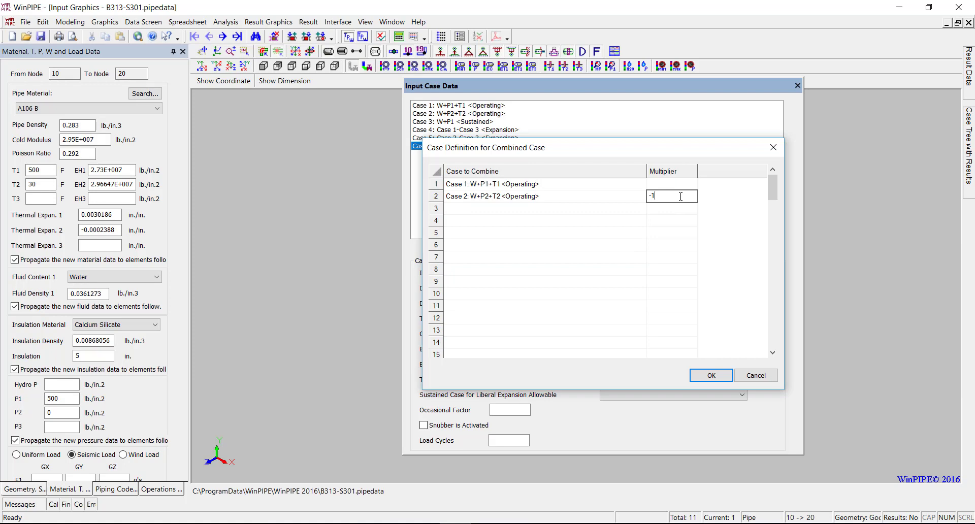
left_click(709, 376)
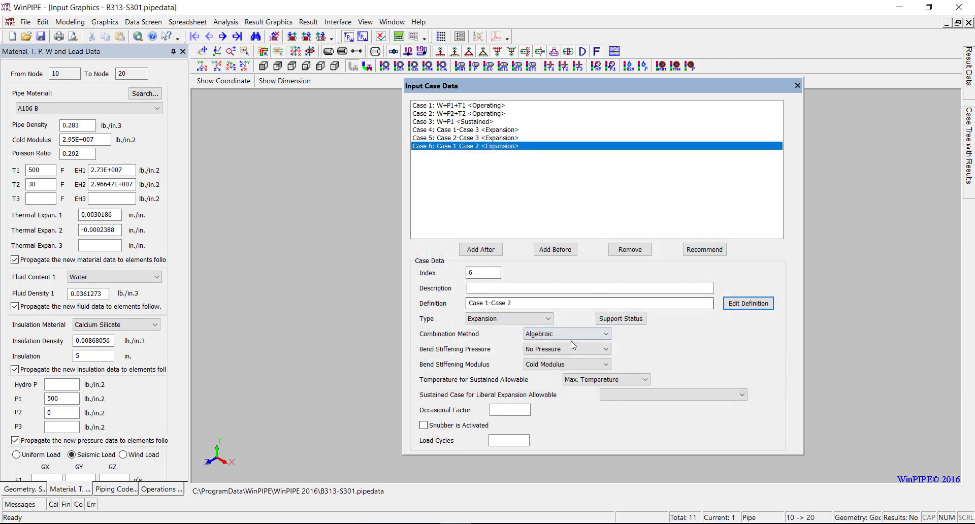
left_click(605, 349)
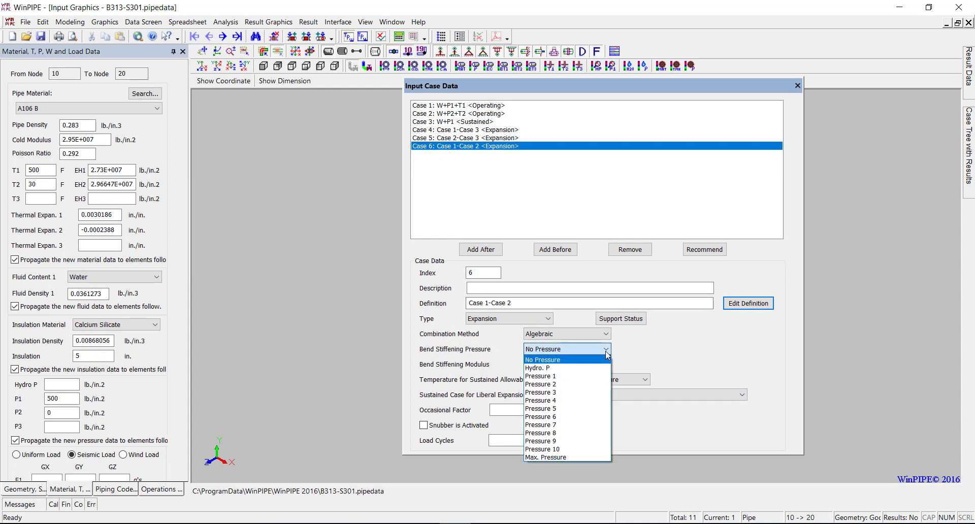
left_click(565, 376)
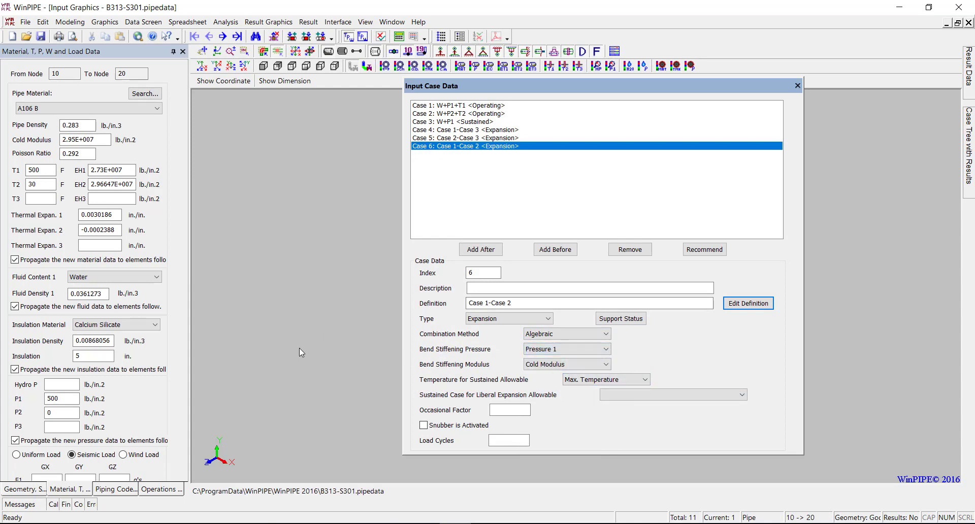
Step: Check the piping model for analysis and close the load case data window
left_click(226, 23)
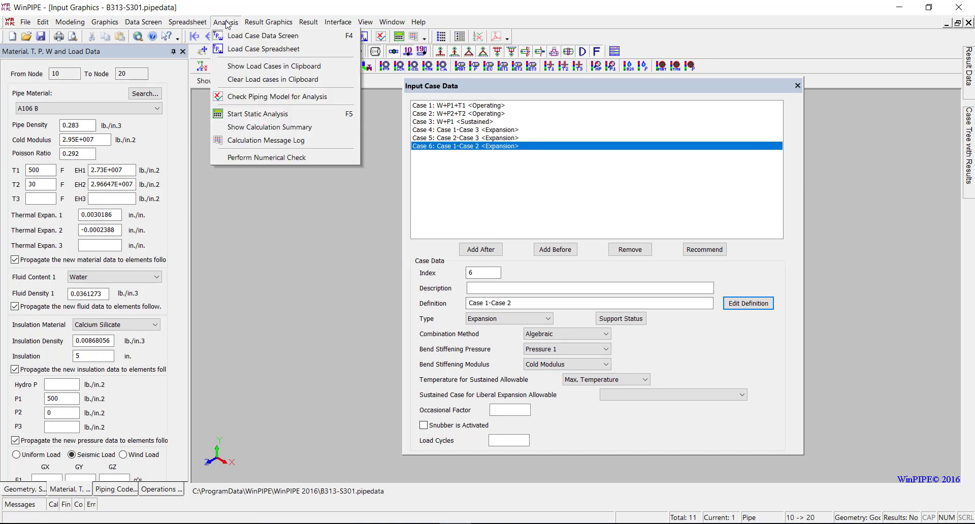
left_click(236, 96)
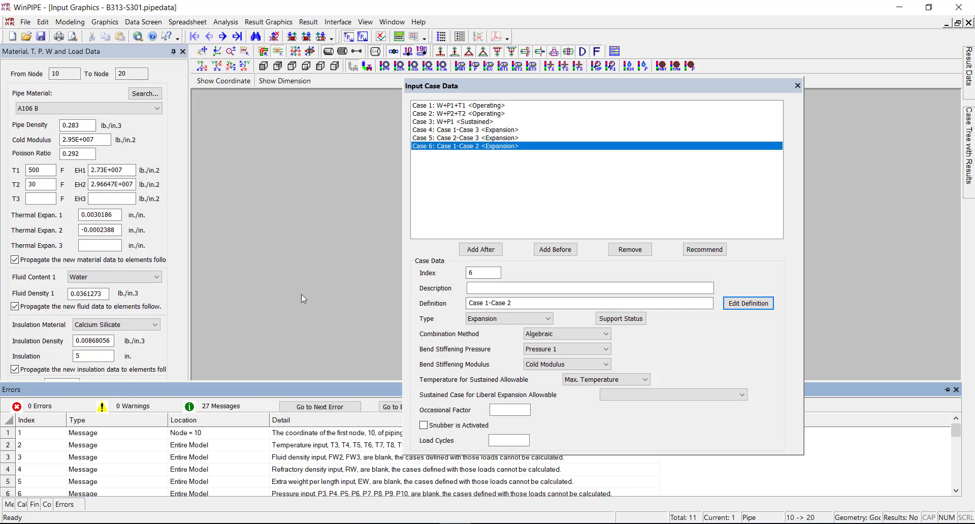
left_click(798, 86)
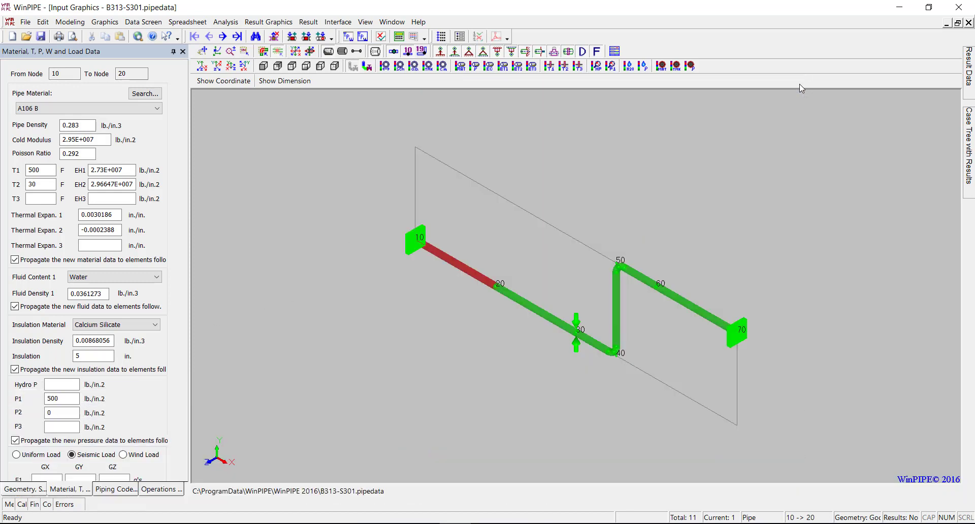
Step: Save the model as B313-S301 Setup Load Case Recommend.pipedata, replacing the existing file
left_click(27, 24)
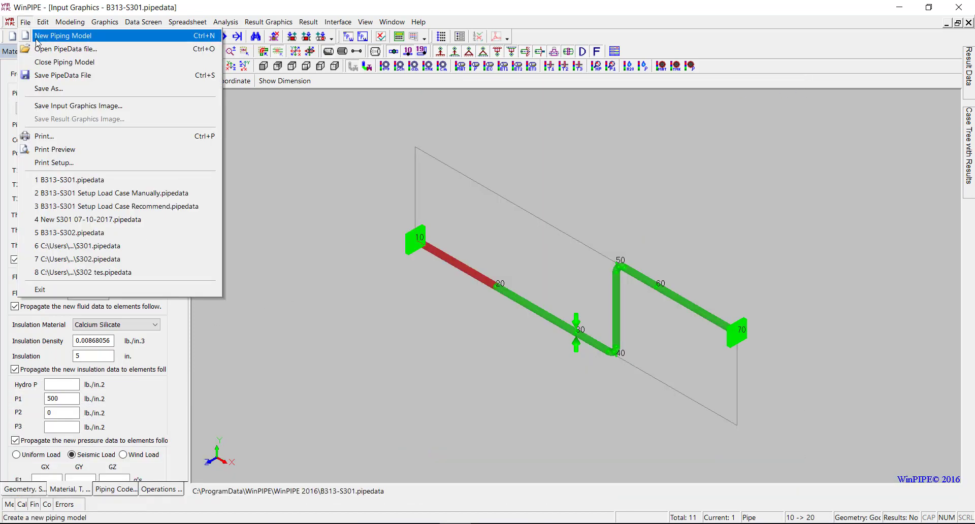
left_click(45, 89)
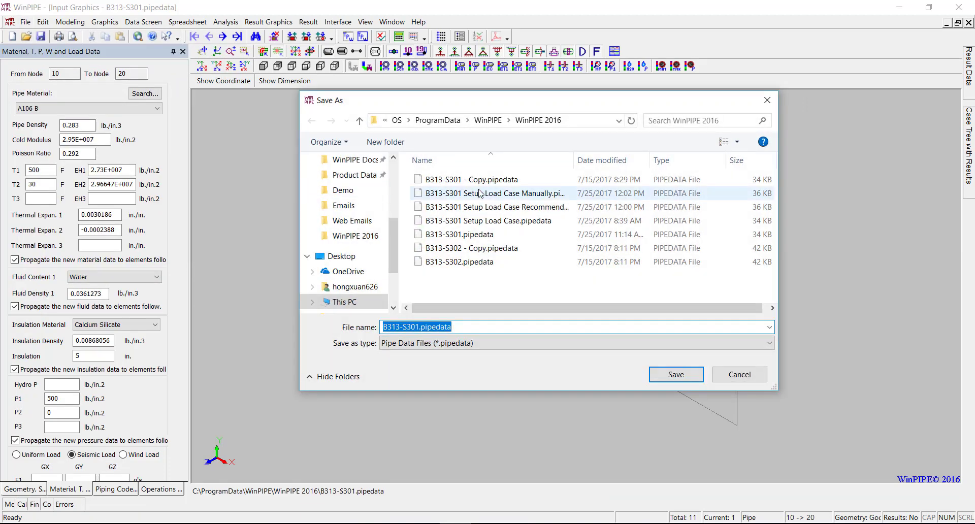
left_click(494, 208)
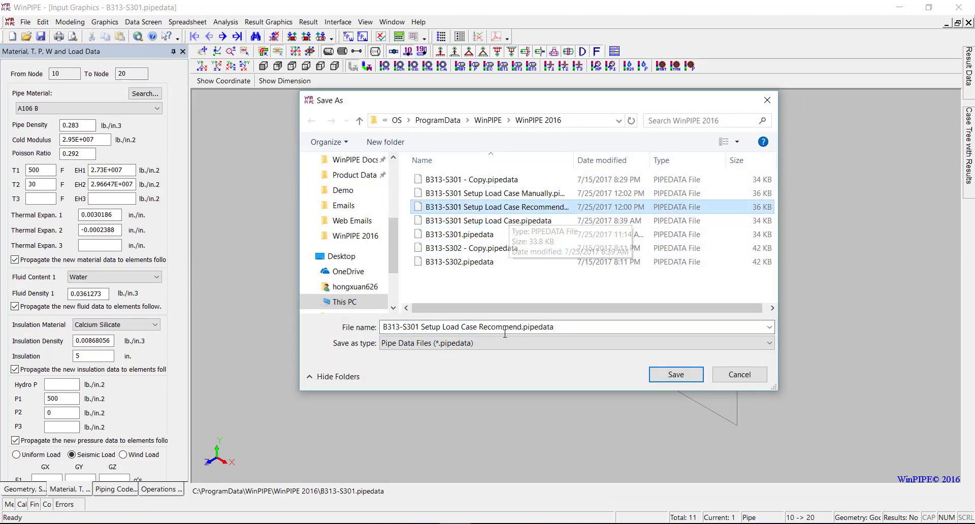
left_click(685, 377)
left_click(542, 269)
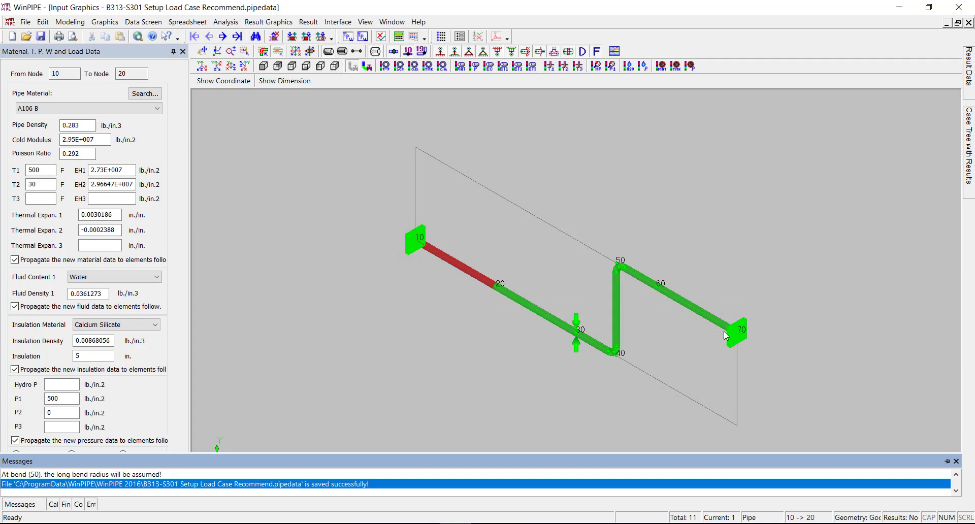
Step: Close the current piping model and open the recent file B313-S301.pipedata
left_click(25, 22)
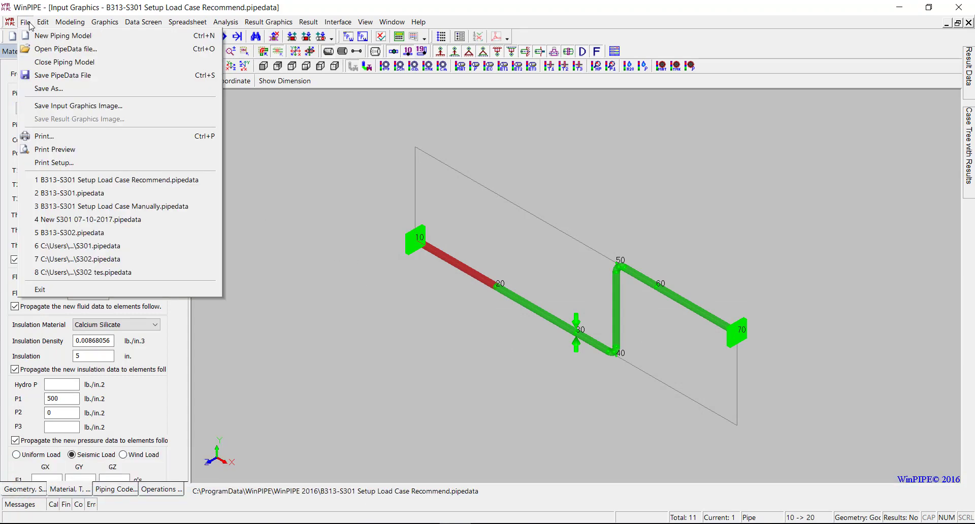
left_click(39, 63)
left_click(25, 22)
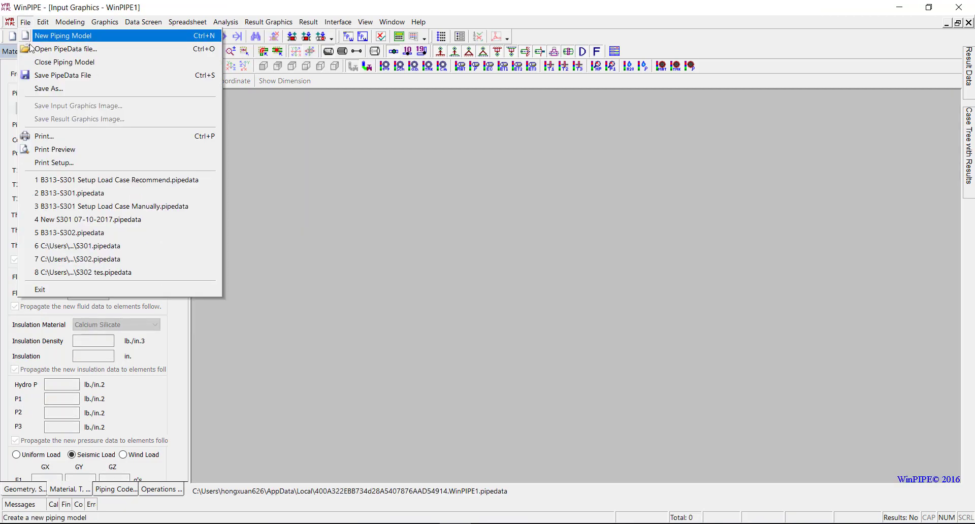
left_click(43, 194)
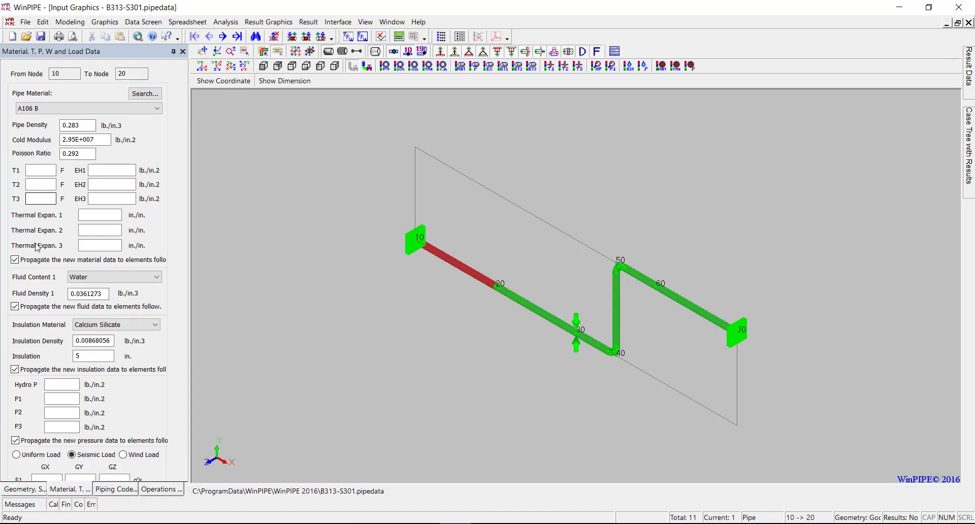
Step: Enter temperatures T1 500 F and T2 30 F and pressures P1 500 and P2 0 lb./in.2 for element 10 to 20
left_click(44, 171)
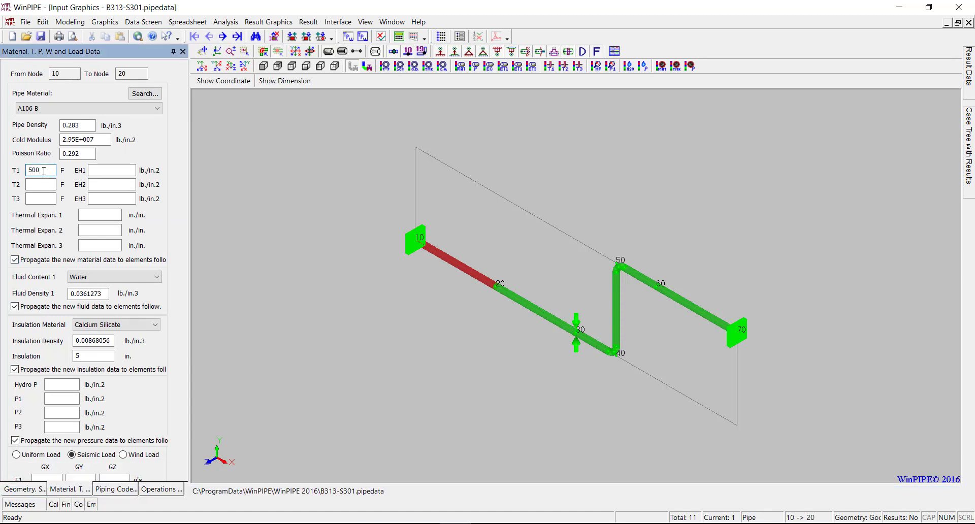
key("Return")
left_click(38, 183)
type("30")
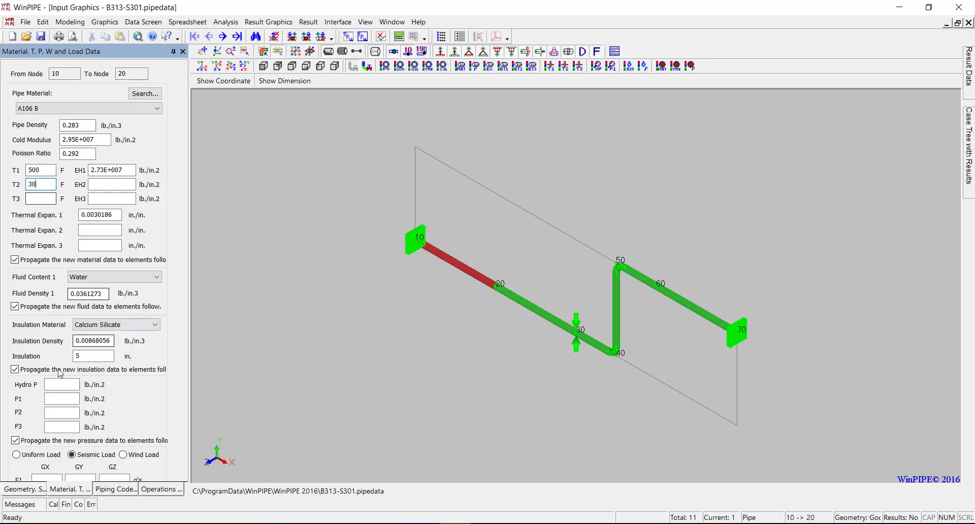
left_click(56, 397)
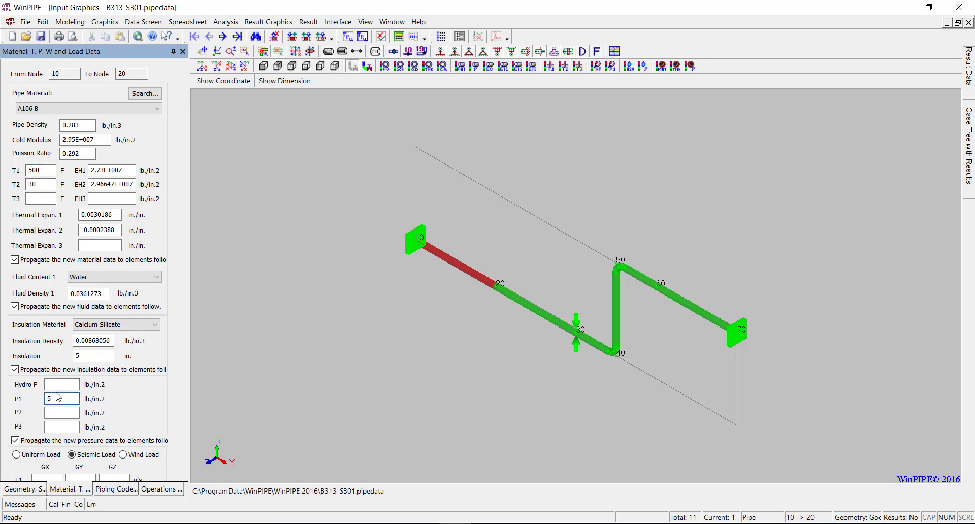
left_click(56, 412)
left_click(266, 375)
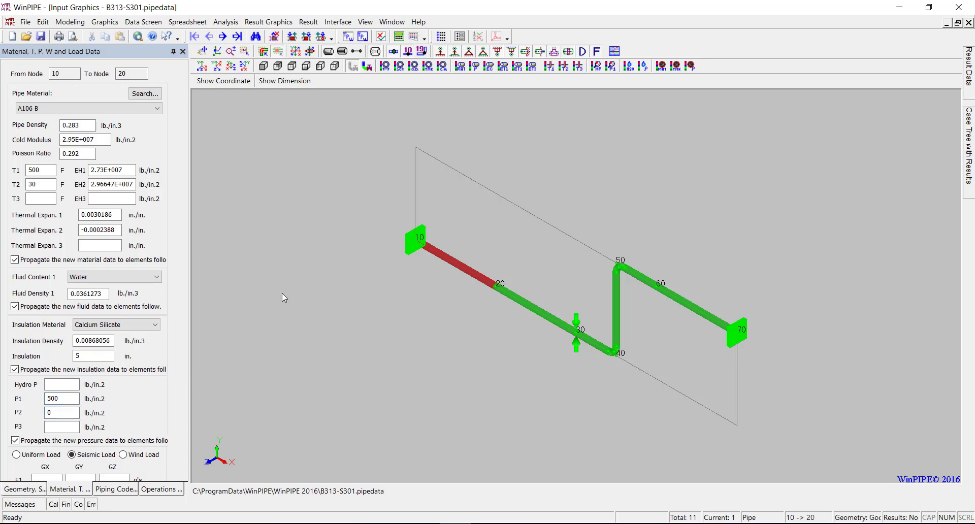
Step: Open the load case data and add six new blank load cases
left_click(347, 37)
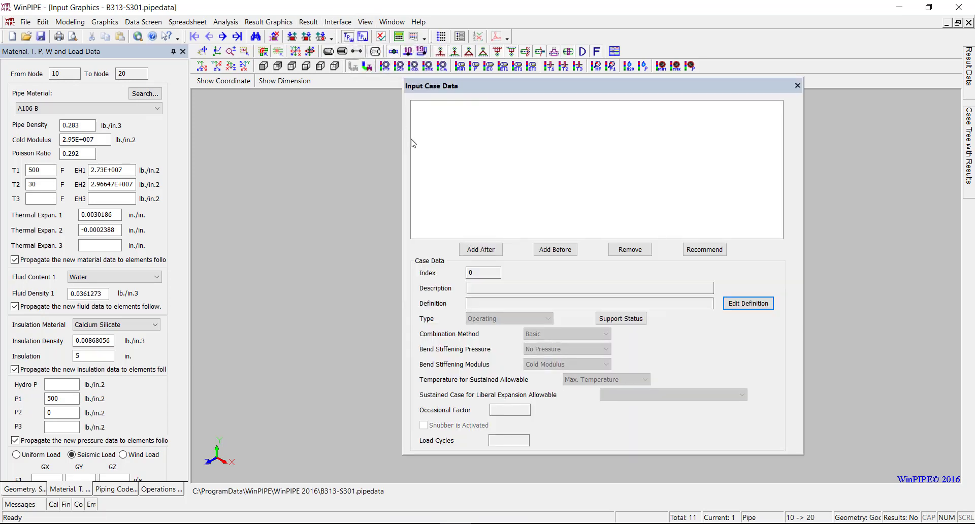
left_click(477, 253)
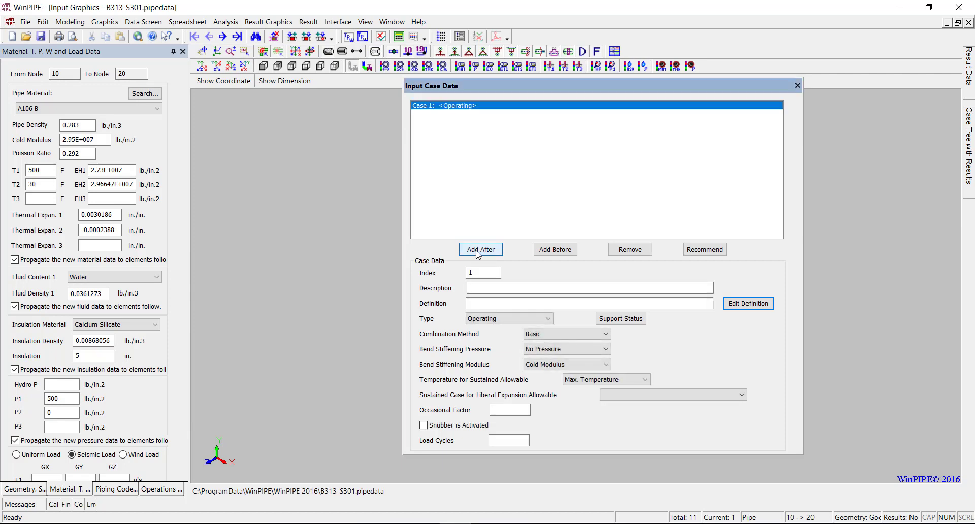
left_click(478, 252)
left_click(477, 252)
left_click(477, 250)
left_click(477, 249)
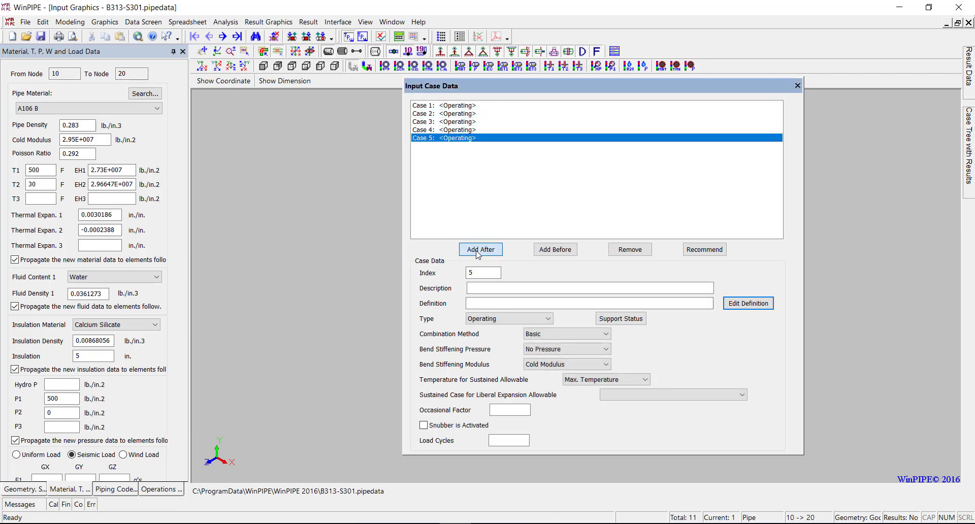
left_click(477, 250)
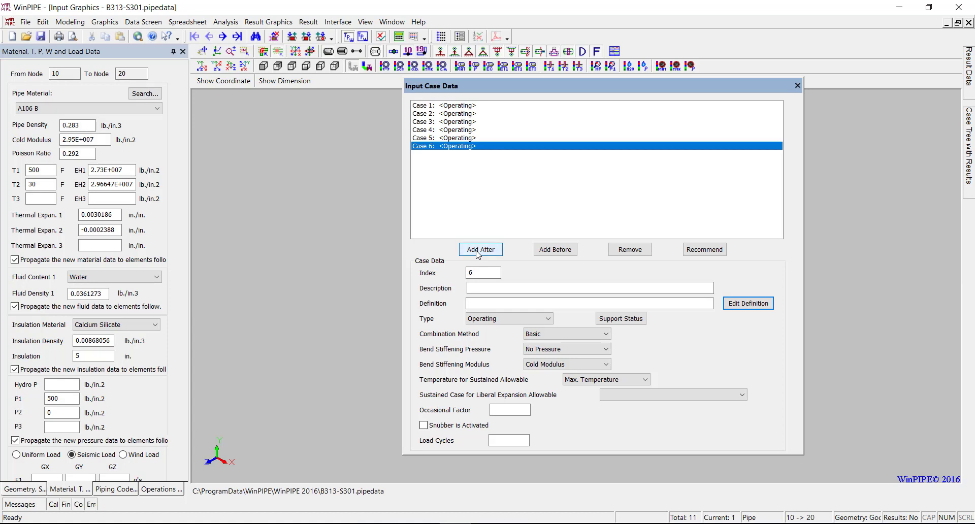
Step: Define Case 1 as total weight plus P1 plus T1, and set its bend stiffening pressure to Pressure 1
left_click(459, 106)
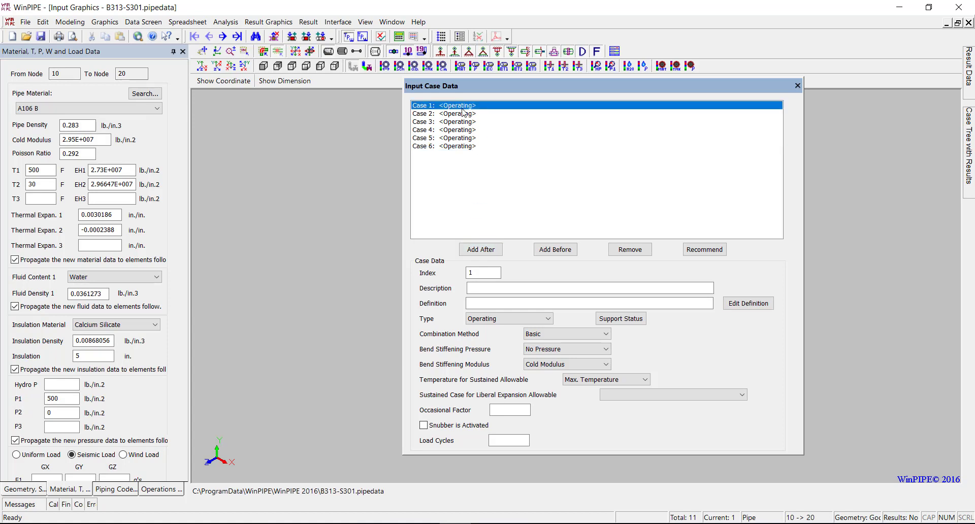
left_click(747, 303)
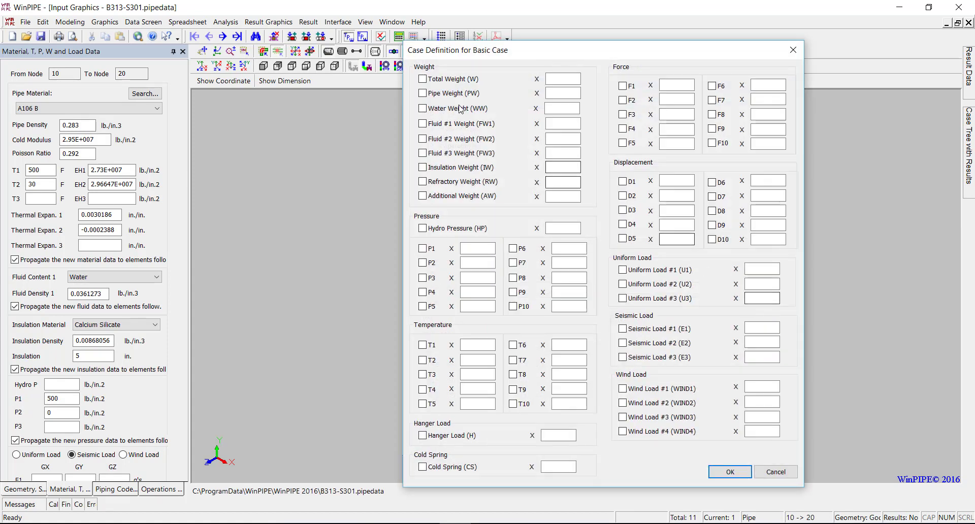
left_click(422, 79)
left_click(422, 249)
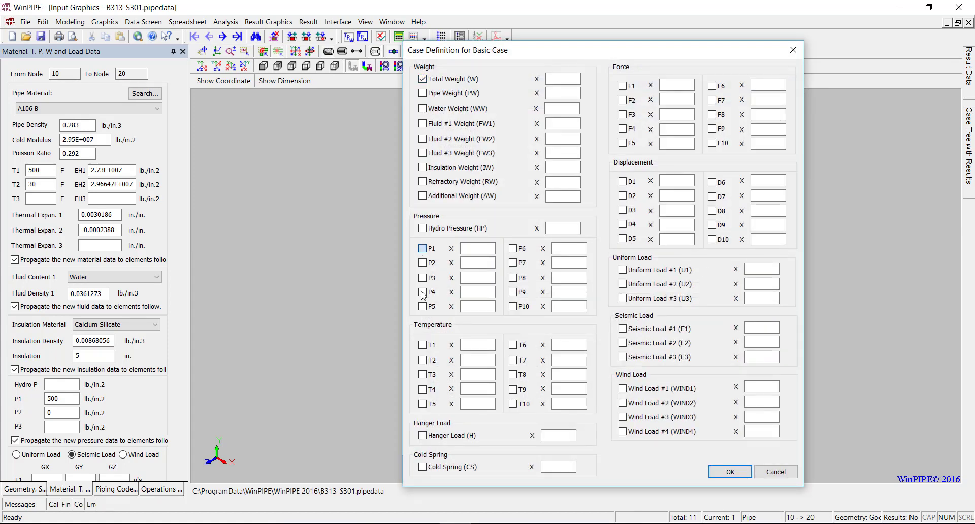
left_click(422, 345)
left_click(729, 471)
left_click(606, 349)
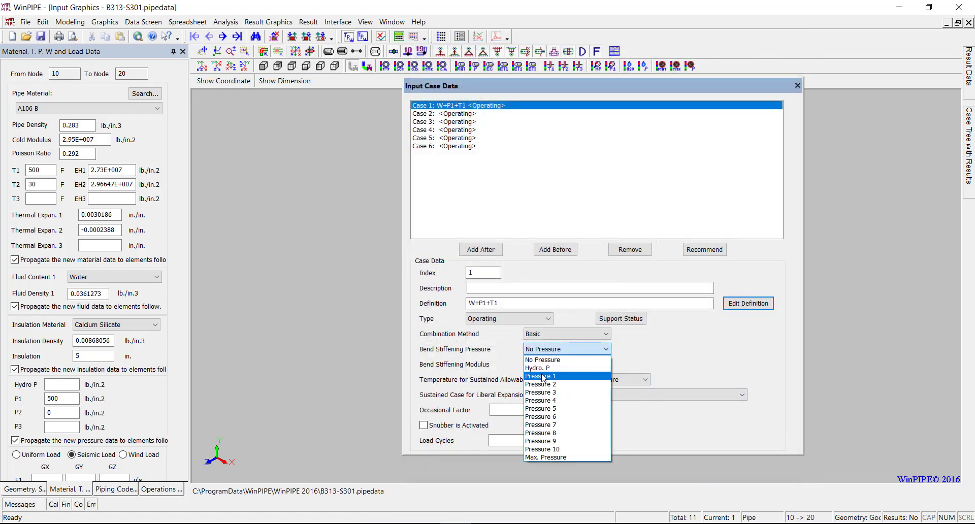
left_click(544, 378)
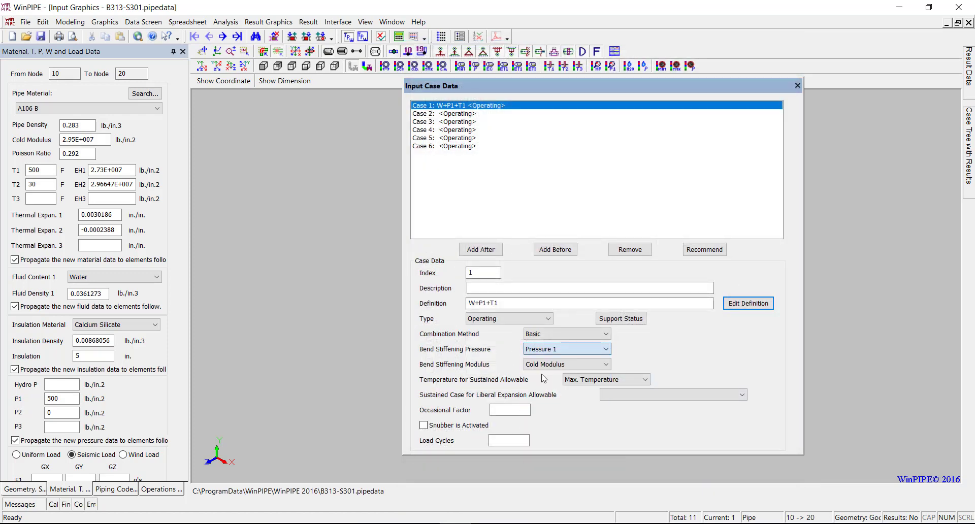
Step: Define Case 2 as total weight plus P2 plus T2, and set its bend stiffening pressure to Pressure 2
left_click(428, 114)
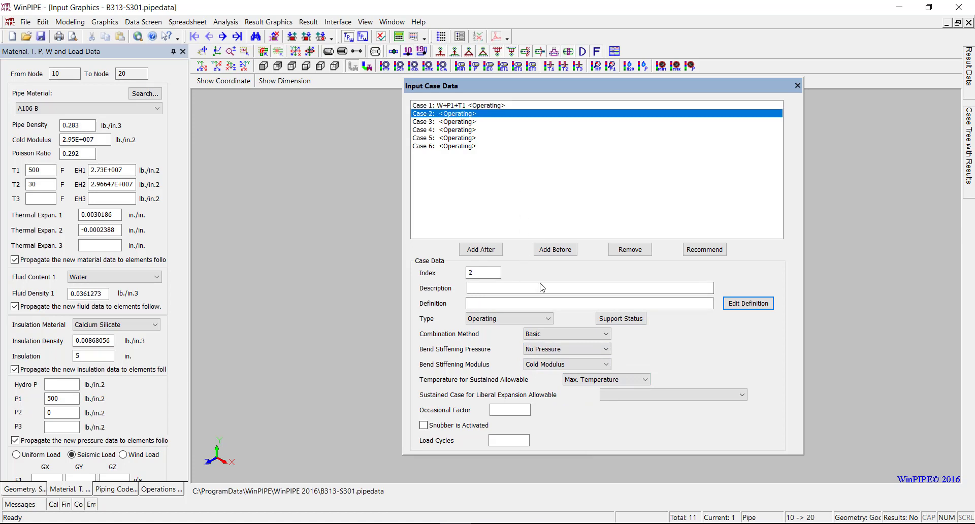
left_click(748, 303)
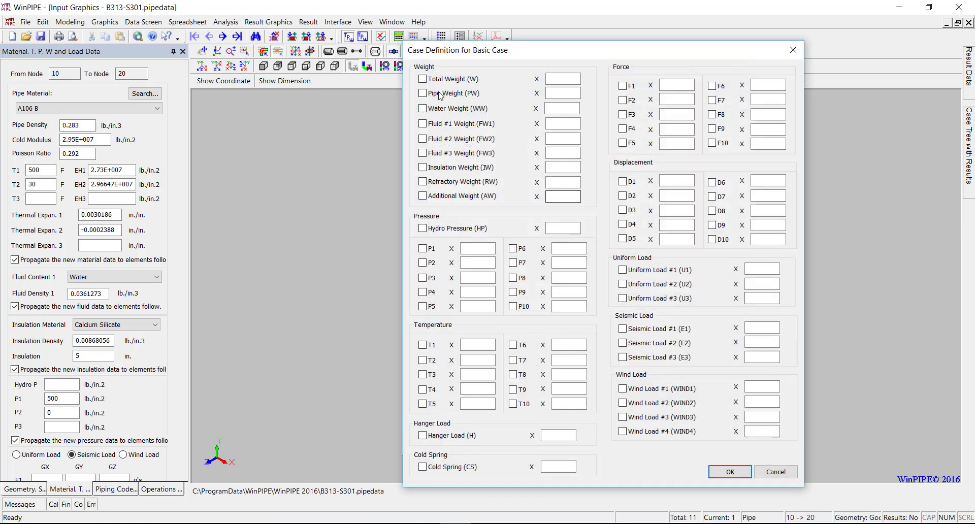
left_click(422, 79)
left_click(422, 262)
left_click(422, 360)
left_click(729, 472)
left_click(606, 348)
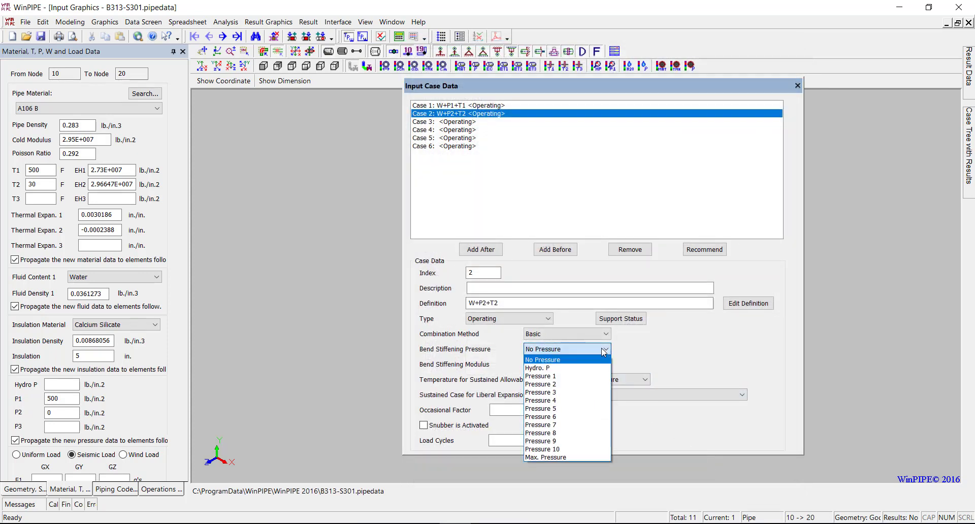
left_click(540, 380)
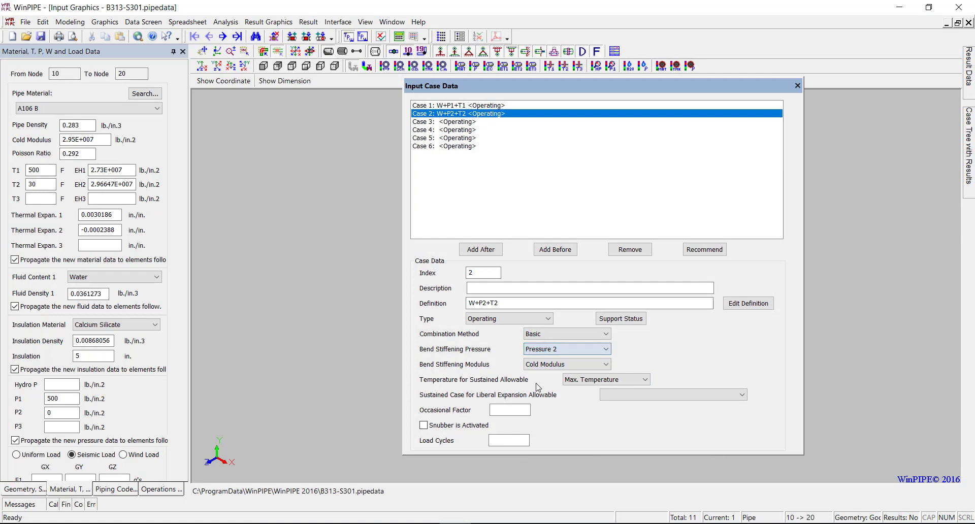
Step: Configure Case 3 as a Sustained case of total weight plus P1, with bend stiffening pressure set to Pressure 1
left_click(420, 122)
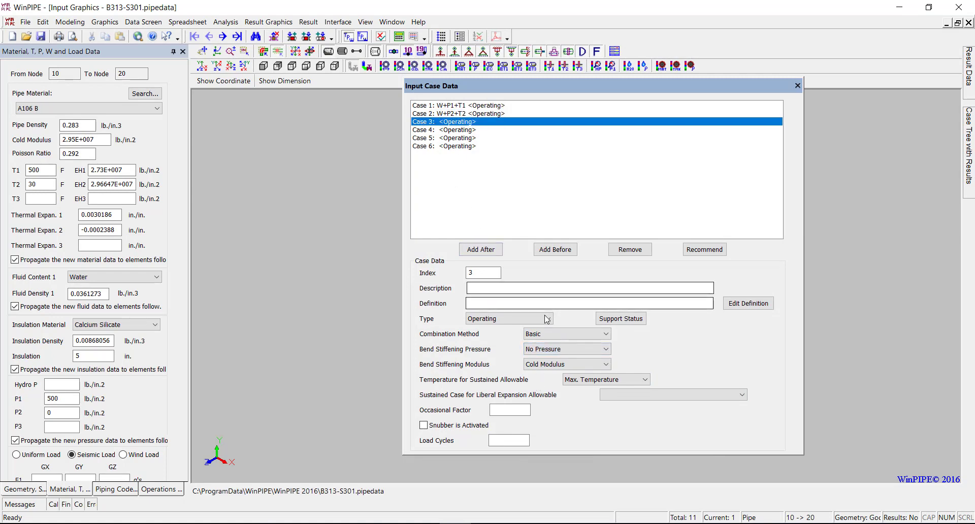
left_click(512, 318)
left_click(488, 337)
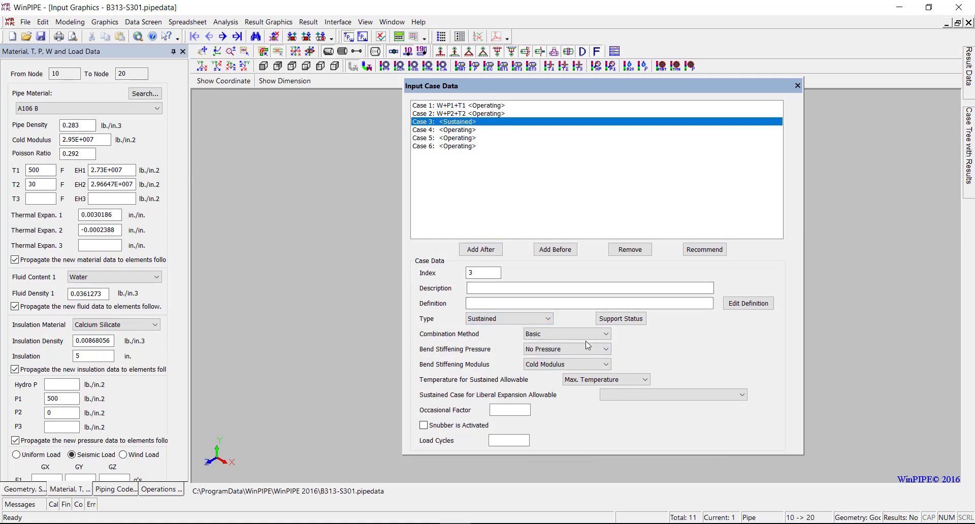
left_click(750, 304)
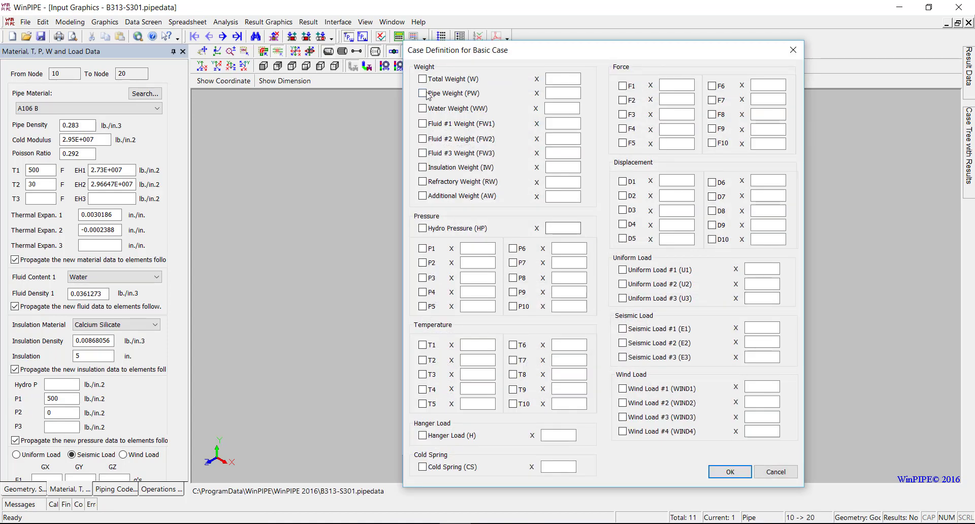
left_click(422, 80)
left_click(421, 248)
left_click(726, 472)
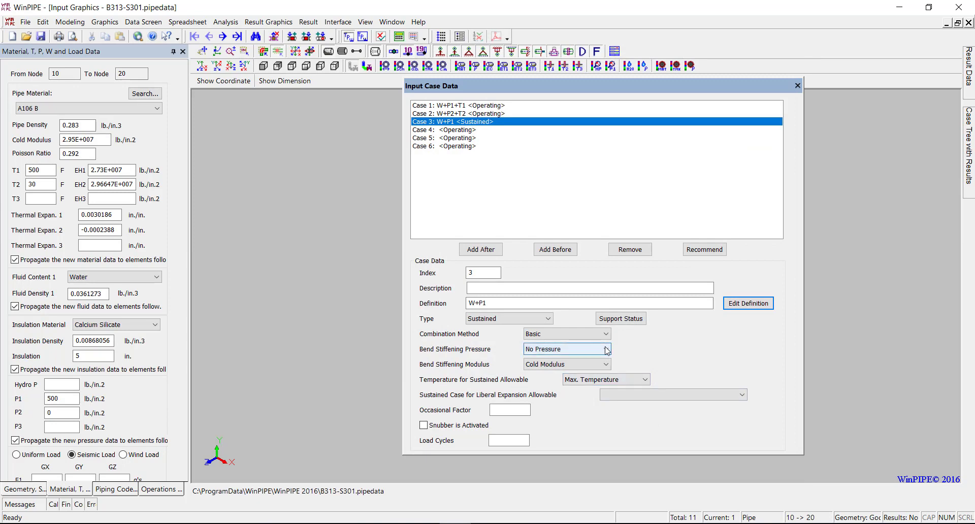
left_click(607, 353)
left_click(553, 367)
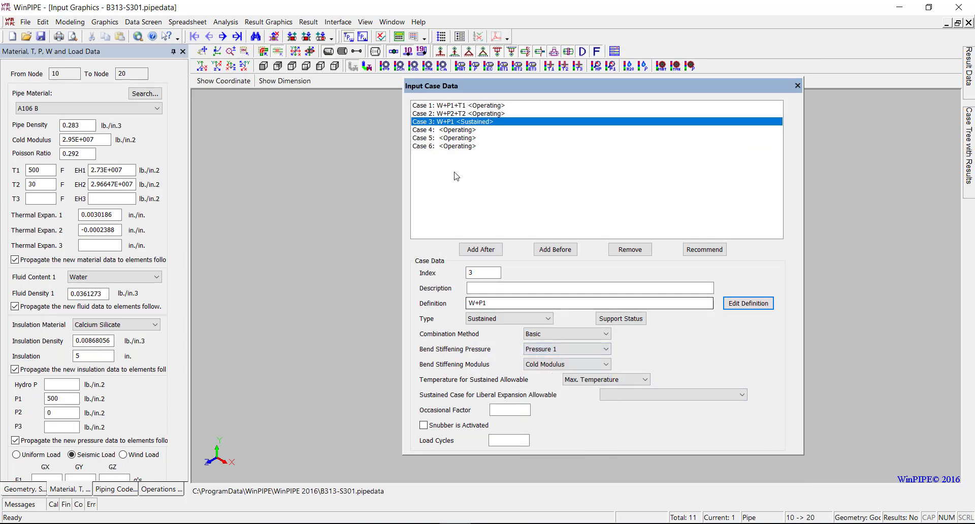
Step: Set Case 4 to type Expansion with the Algebraic combination method
left_click(425, 131)
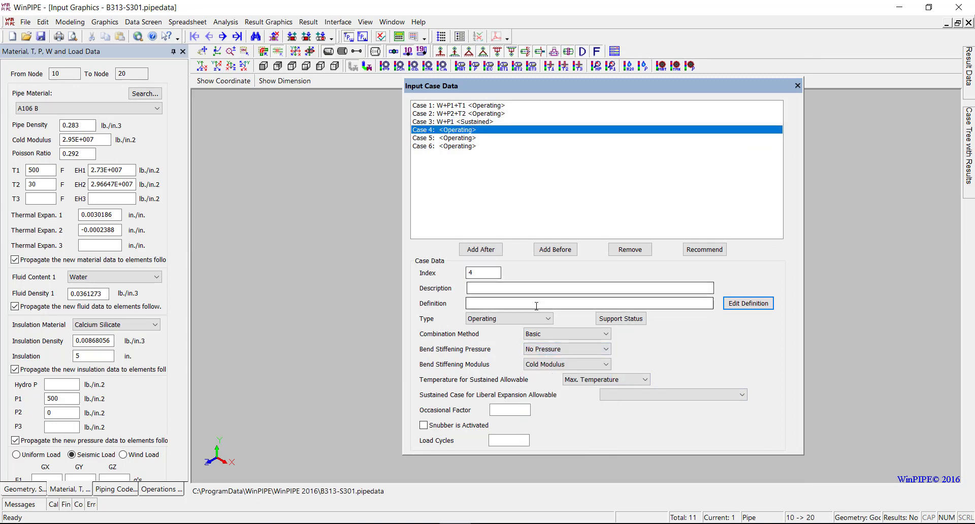
left_click(548, 318)
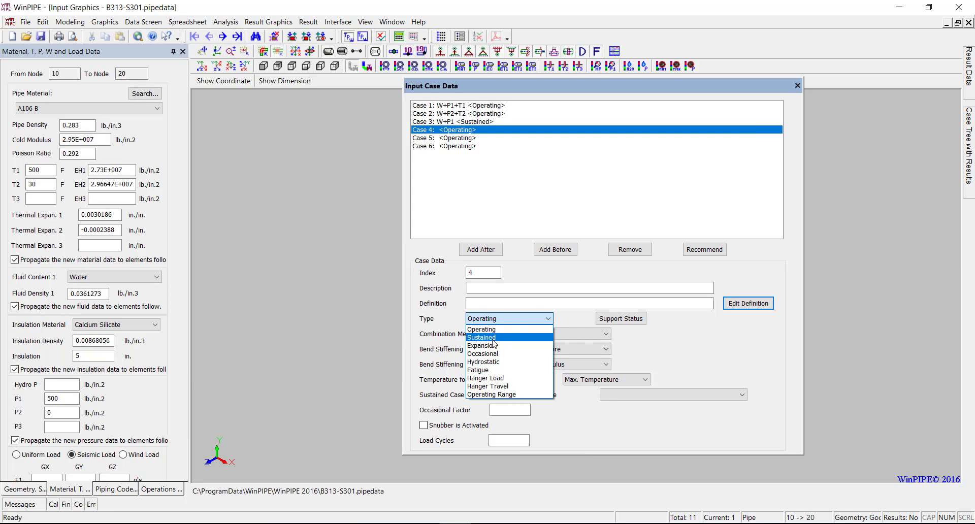
left_click(488, 345)
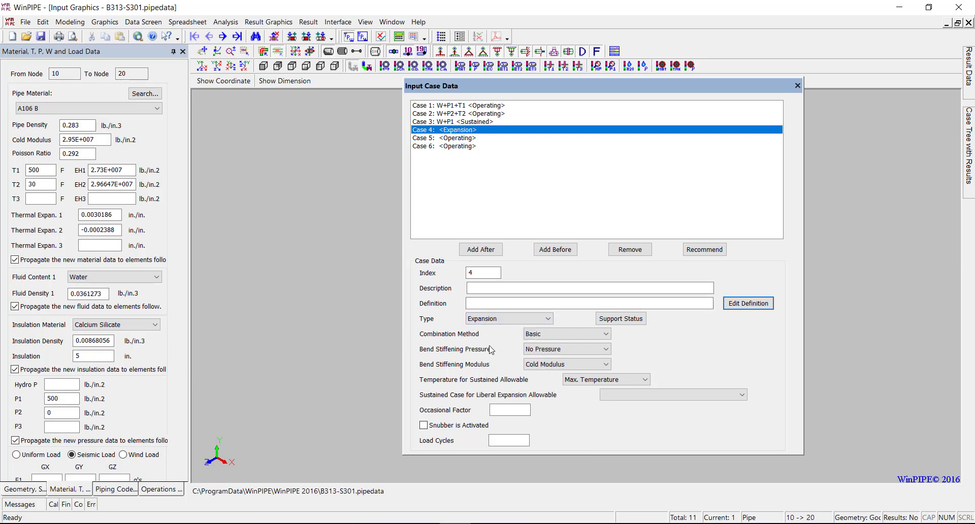
left_click(606, 334)
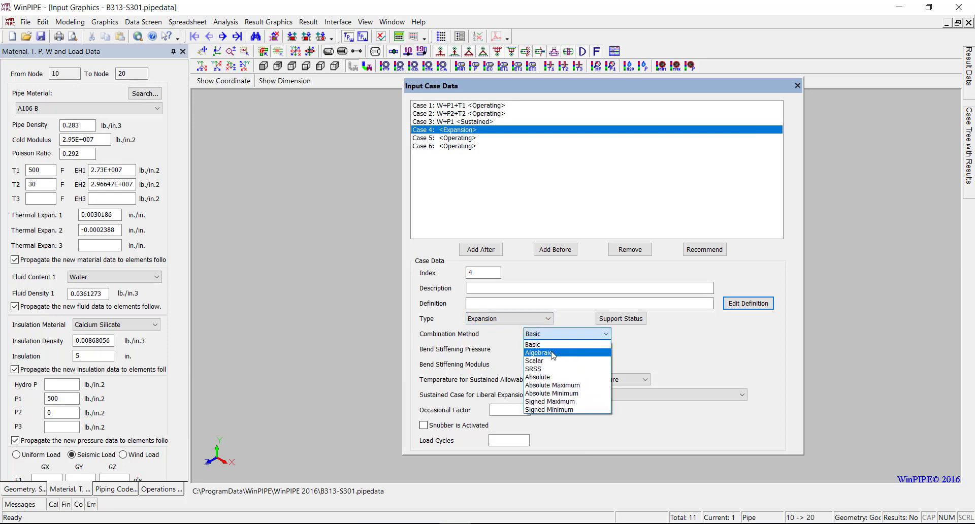
left_click(564, 351)
Step: Define Case 4 as Case 1 combined with Case 3 at multiplier -1
left_click(748, 303)
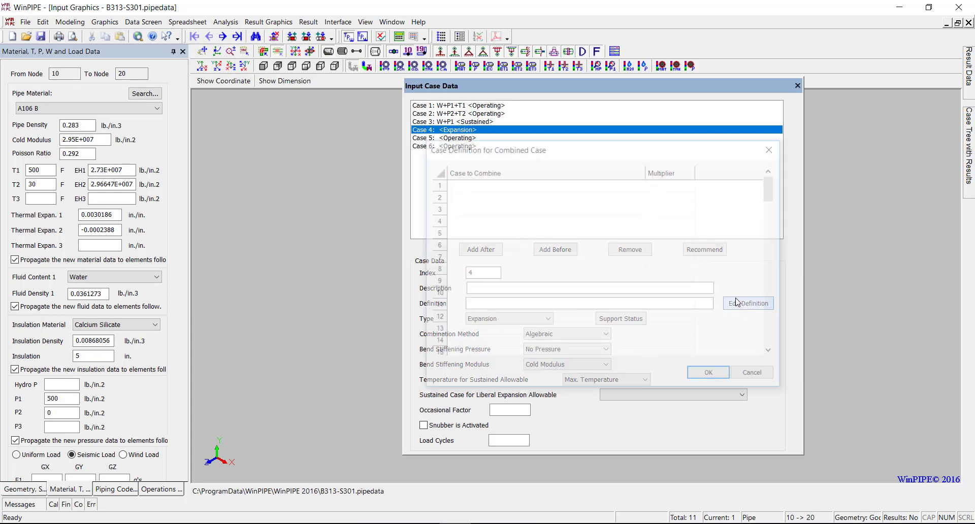
left_click(600, 183)
left_click(641, 185)
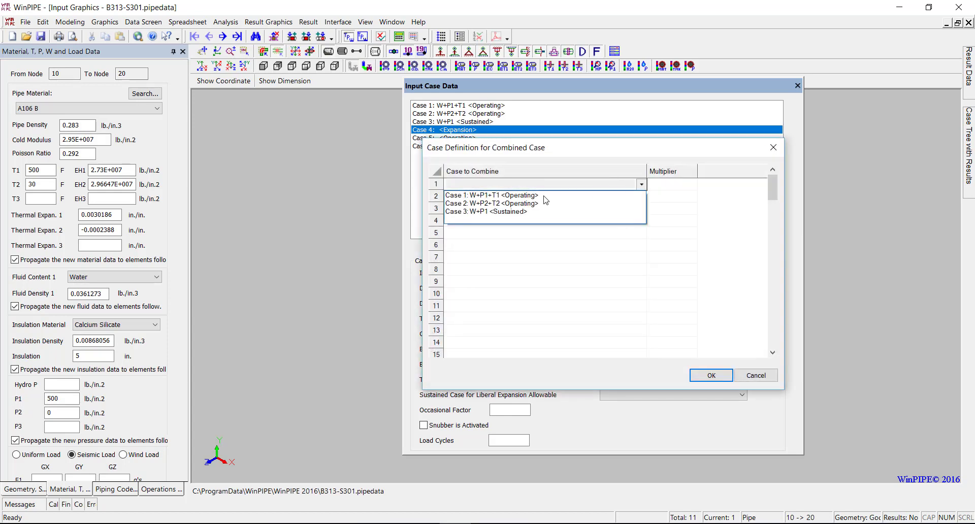
left_click(525, 196)
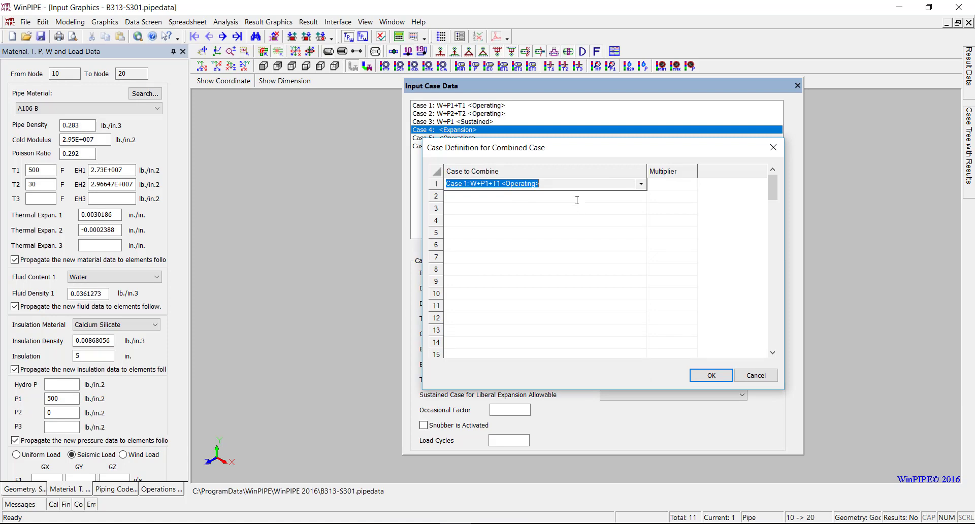
left_click(577, 199)
left_click(641, 196)
left_click(635, 224)
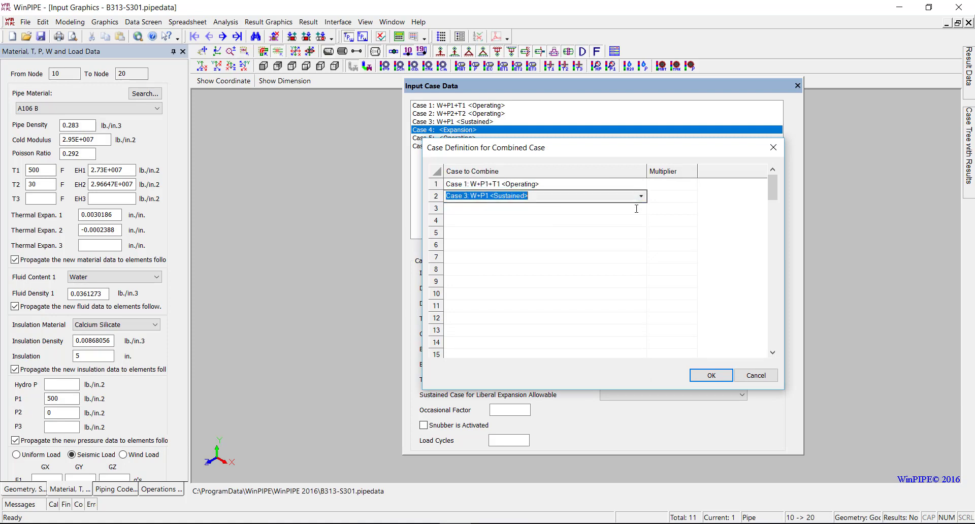
left_click(668, 198)
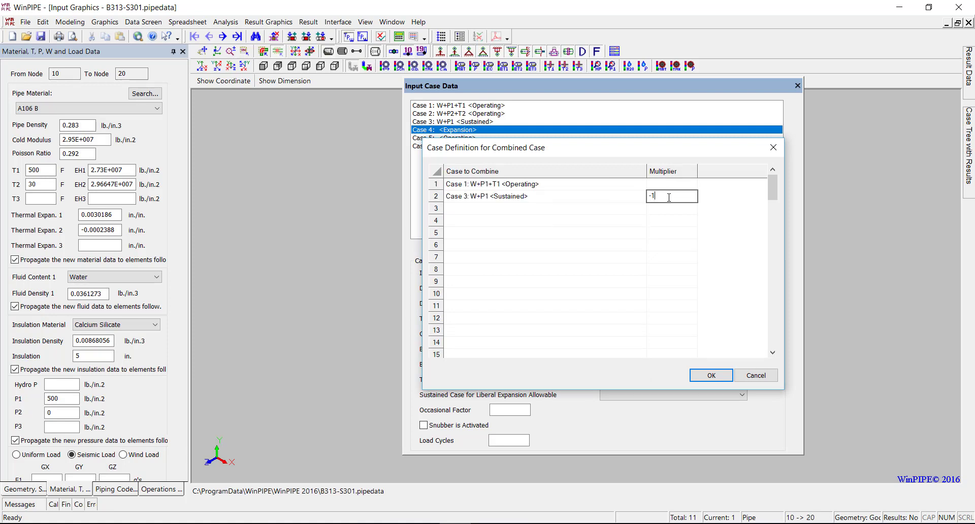
type("-1")
left_click(710, 375)
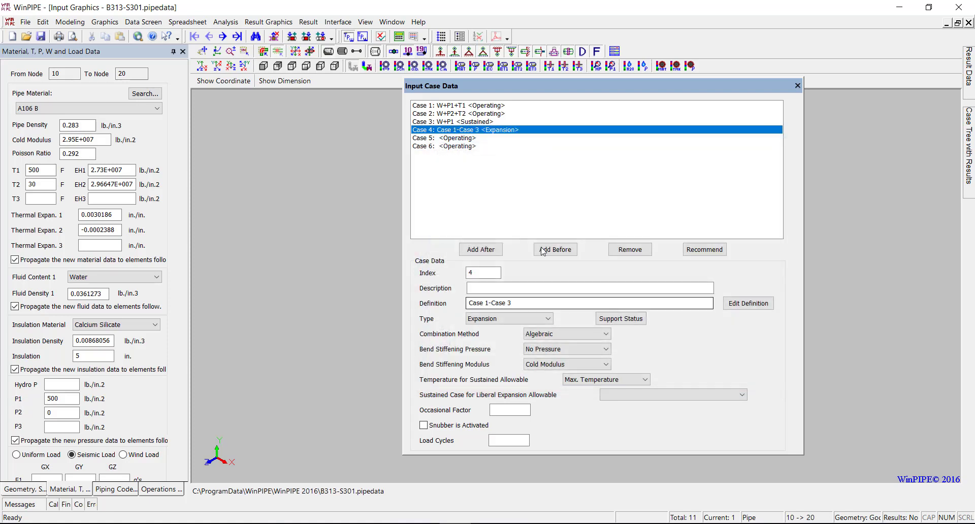
Step: Set Case 5 to type Expansion with the Algebraic combination method
left_click(450, 138)
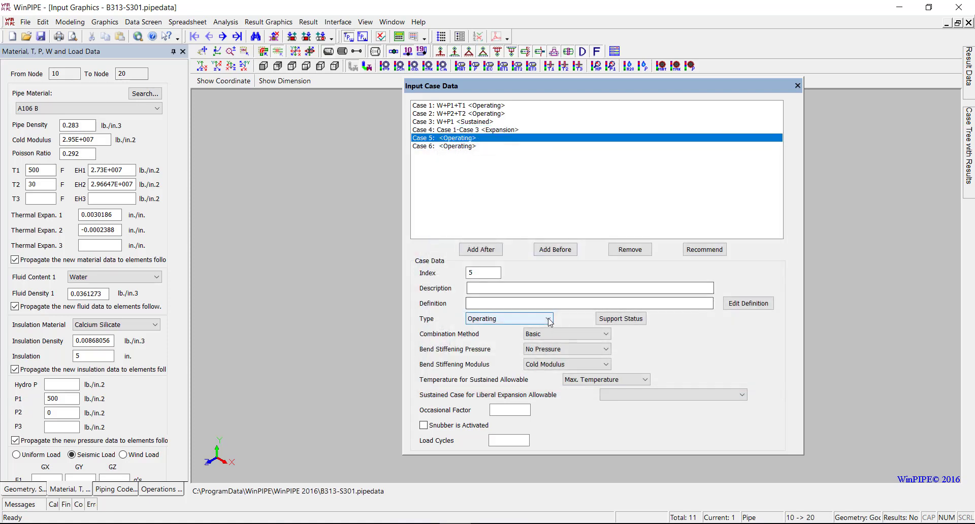
left_click(505, 318)
left_click(495, 349)
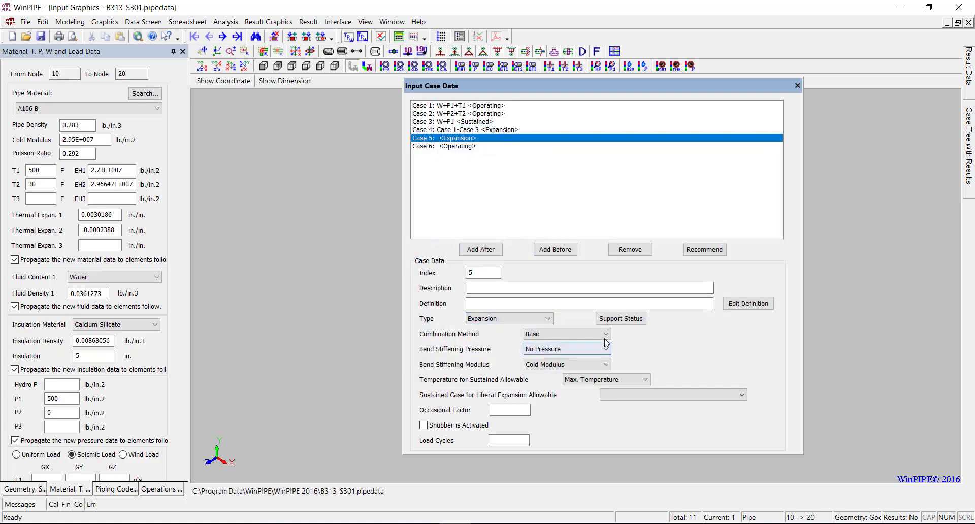
left_click(589, 334)
left_click(546, 354)
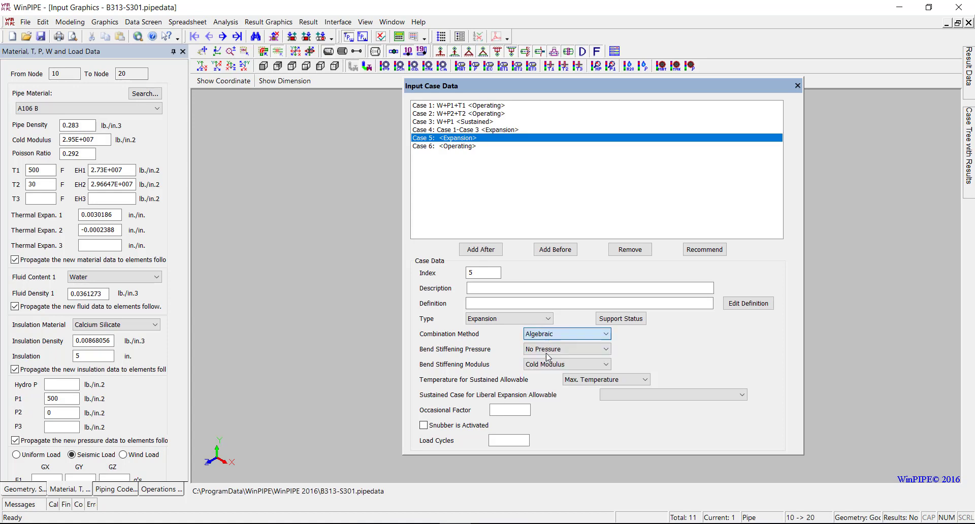
Step: Define Case 5 as Case 2 combined with Case 3 at multiplier -1
left_click(747, 303)
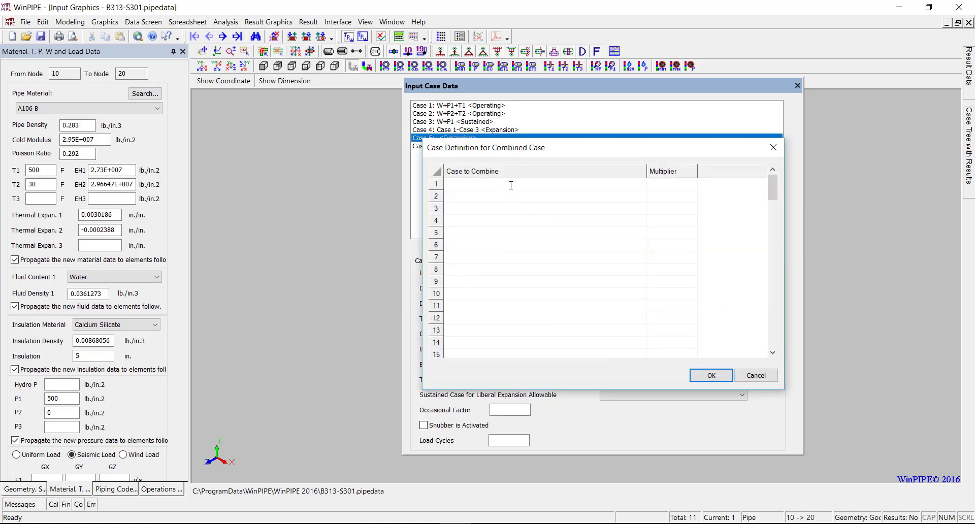
left_click(511, 185)
left_click(511, 186)
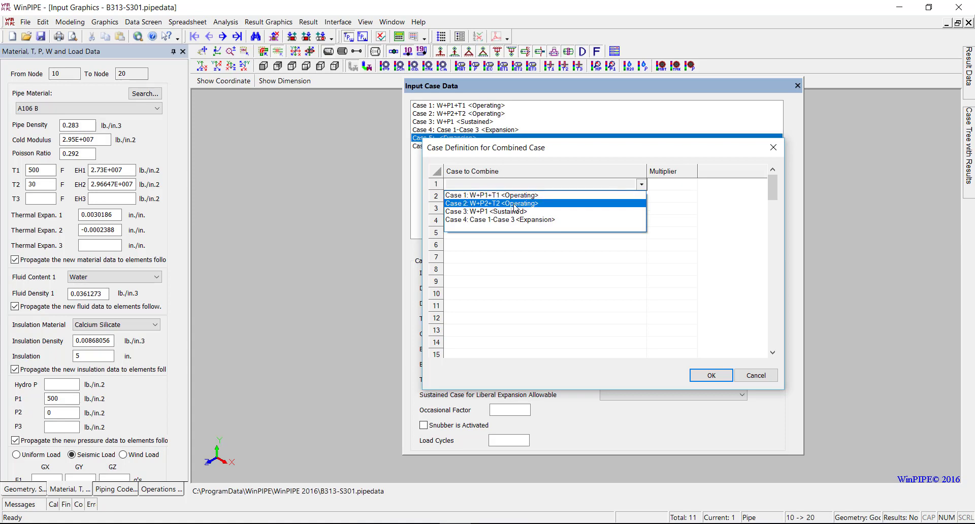
left_click(513, 204)
left_click(548, 198)
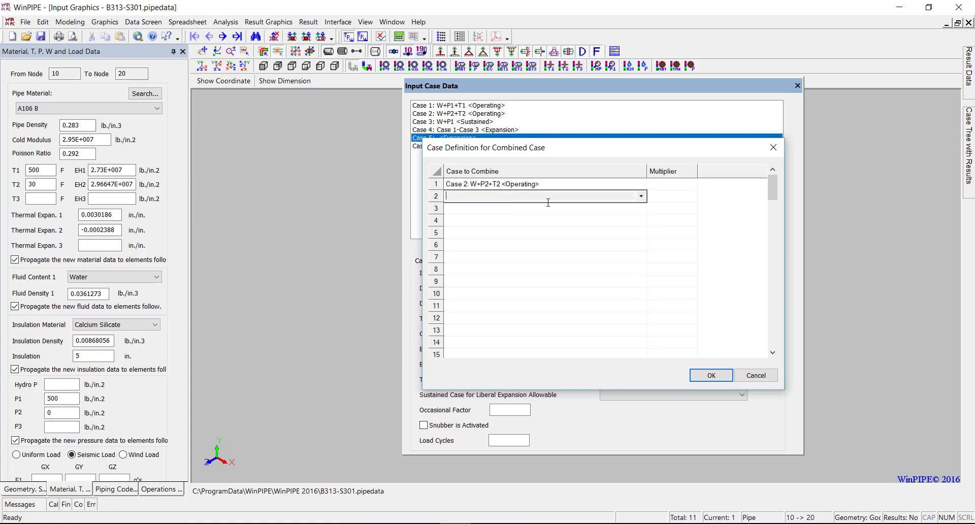
left_click(642, 196)
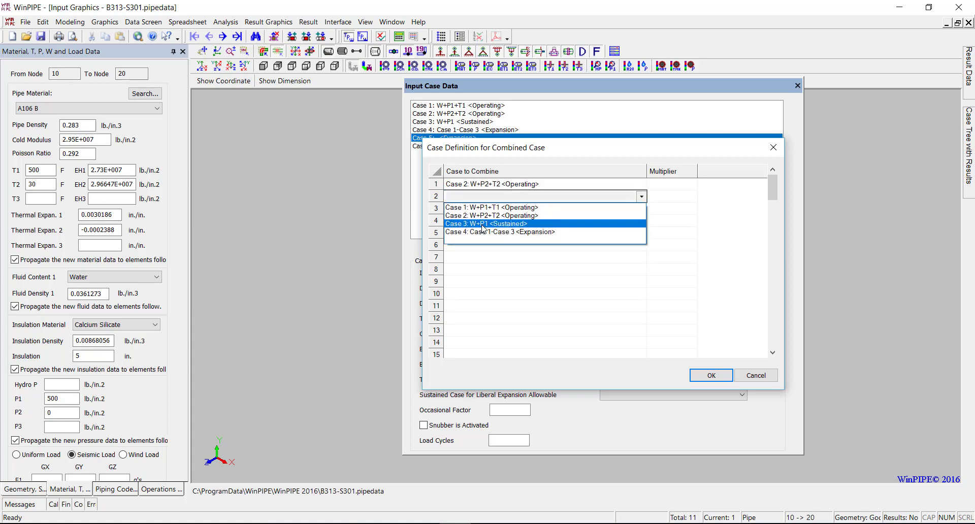
left_click(482, 224)
left_click(668, 197)
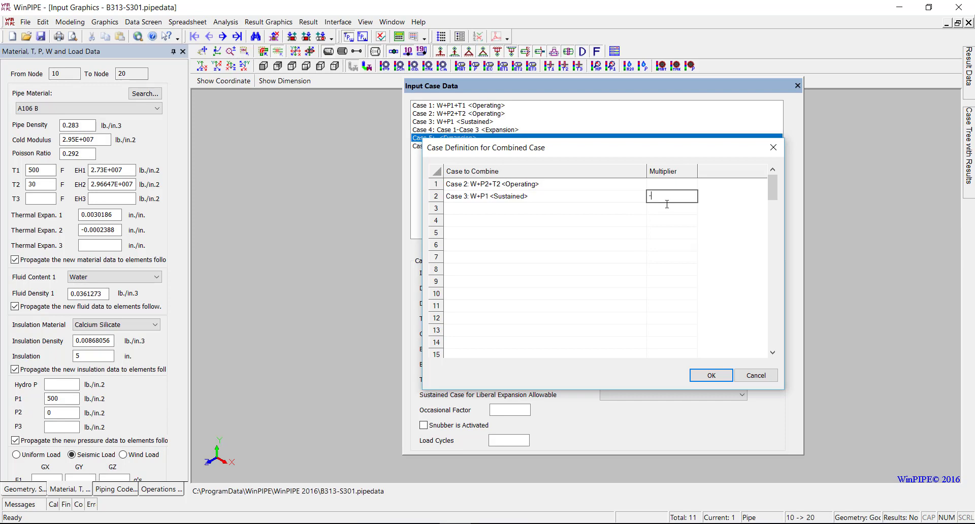
left_click(711, 375)
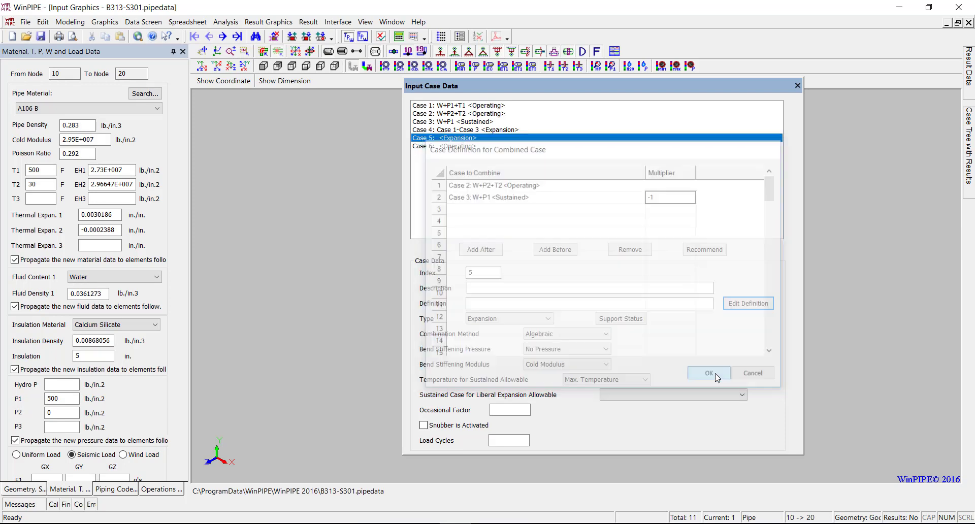
Step: Set Case 6 to type Expansion with the Algebraic combination method
left_click(449, 147)
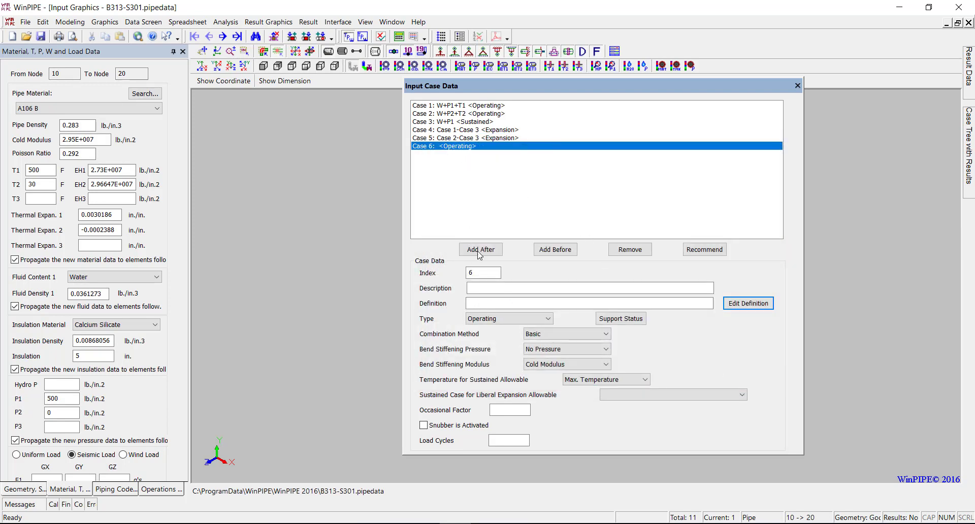
left_click(508, 318)
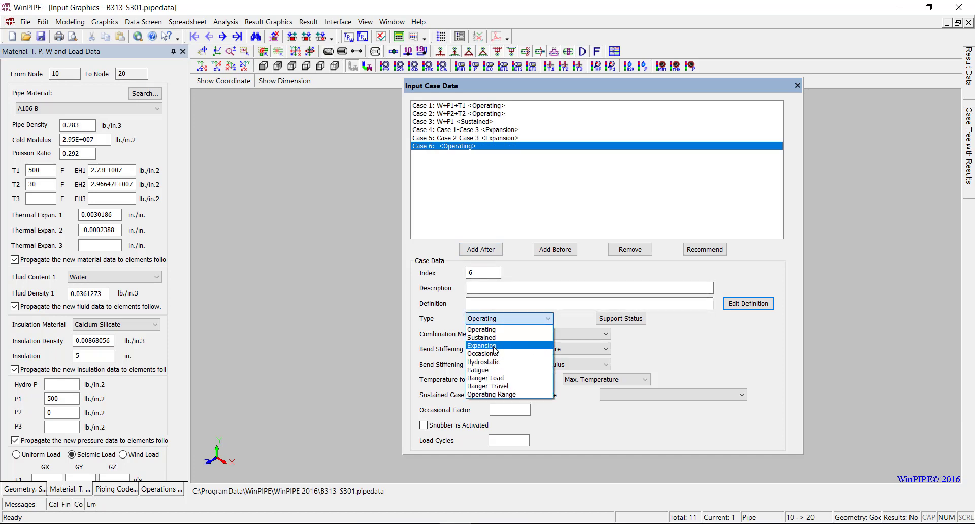
left_click(495, 346)
left_click(605, 334)
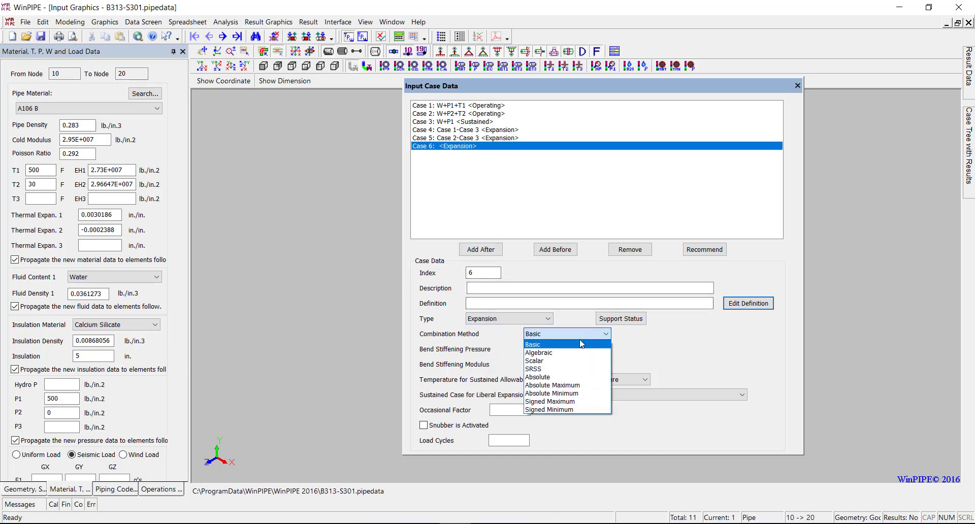
left_click(538, 352)
Step: Define Case 6 as Case 1 combined with Case 2, and set its bend stiffening pressure to Pressure 1
left_click(758, 307)
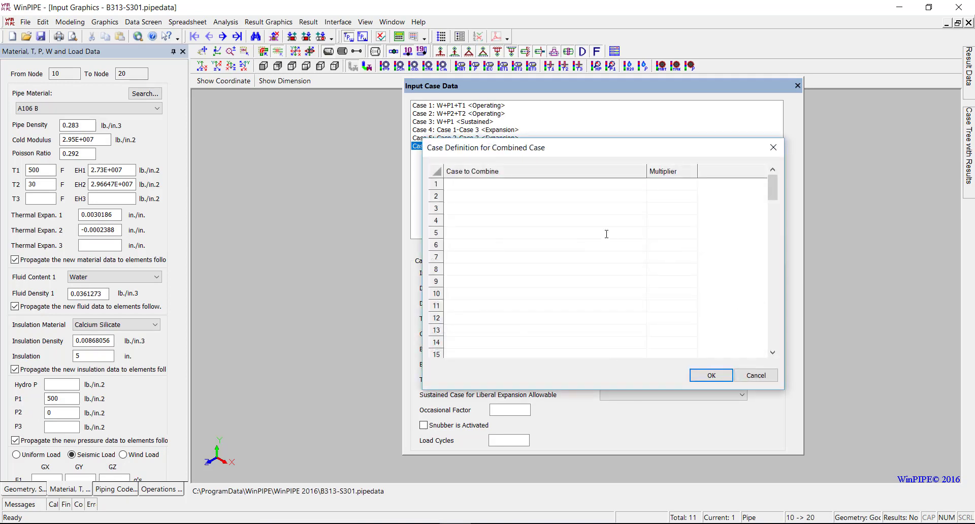
left_click(599, 185)
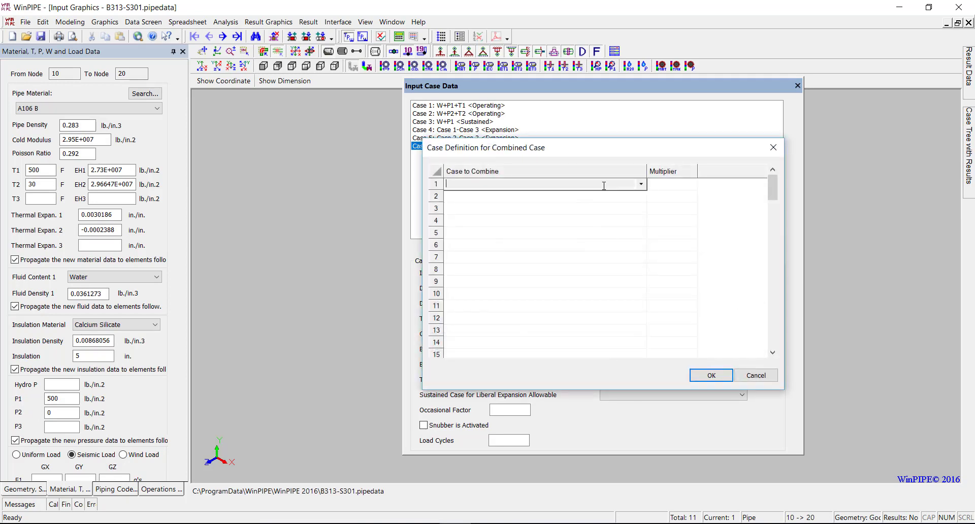
left_click(641, 184)
left_click(505, 197)
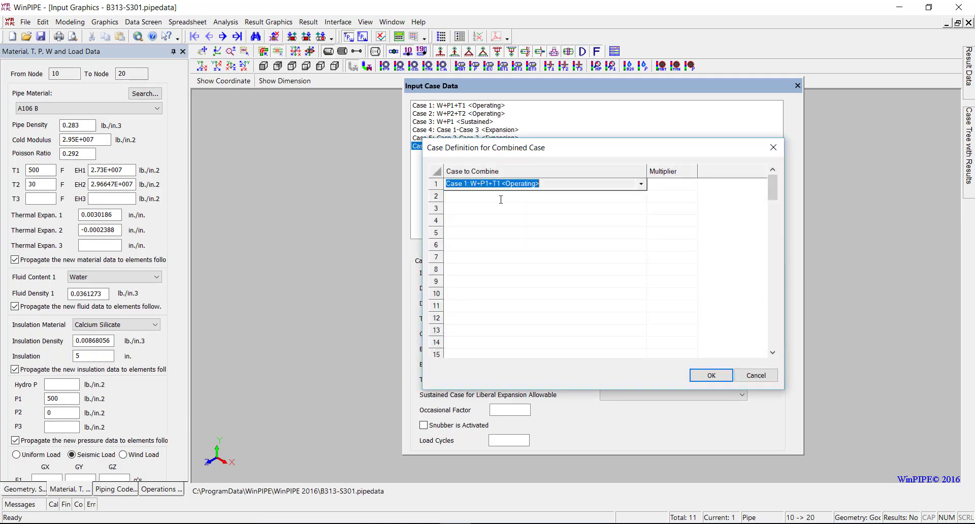
left_click(642, 197)
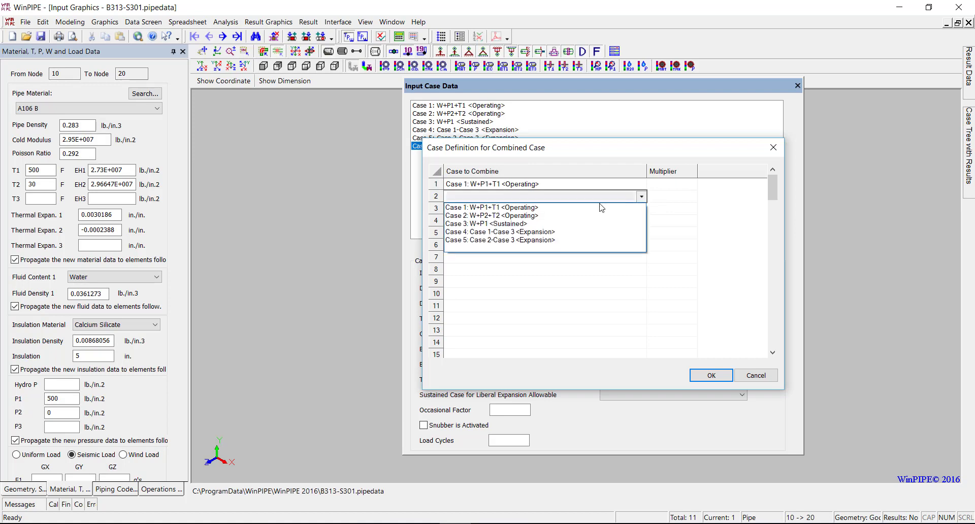
left_click(498, 217)
left_click(711, 375)
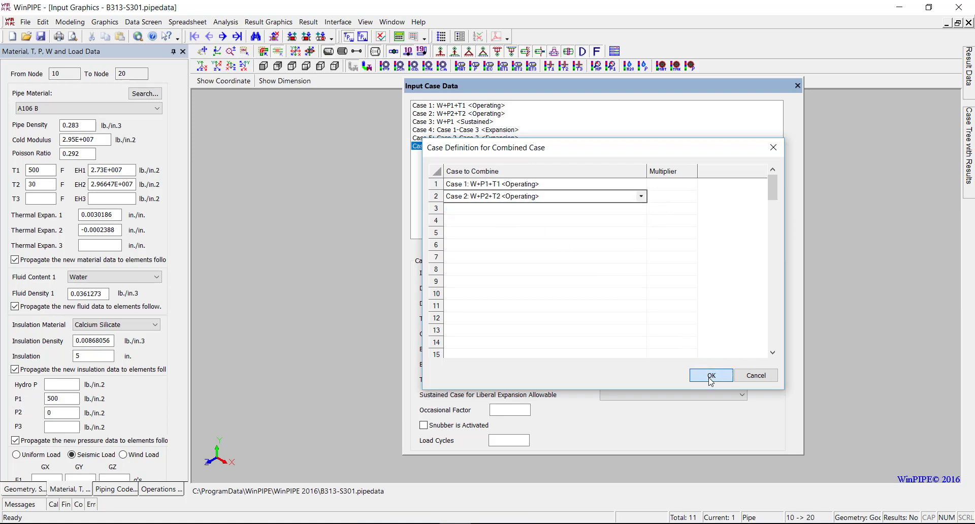
left_click(606, 350)
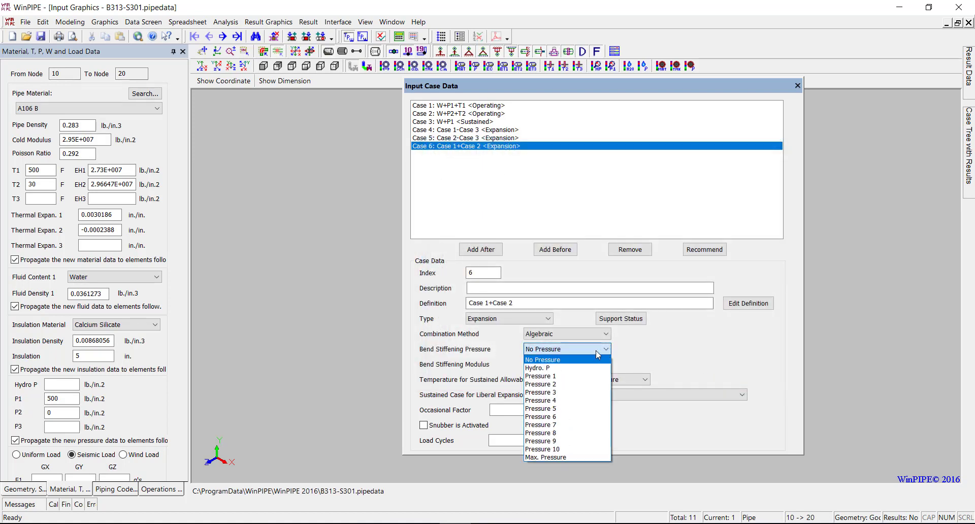
left_click(539, 376)
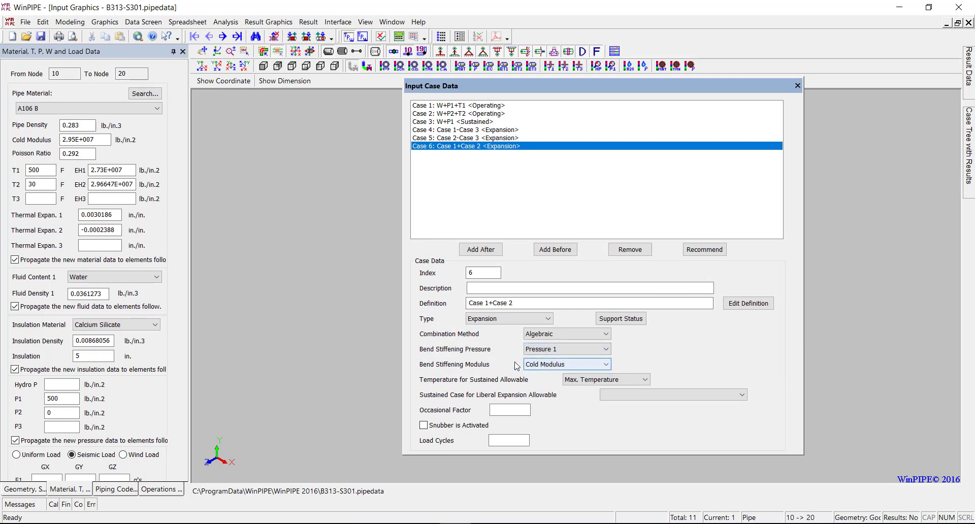
Step: Check the model input for errors and save the model under the existing file name B313-S301 Setup Load Case Manually.pipedata
left_click(380, 37)
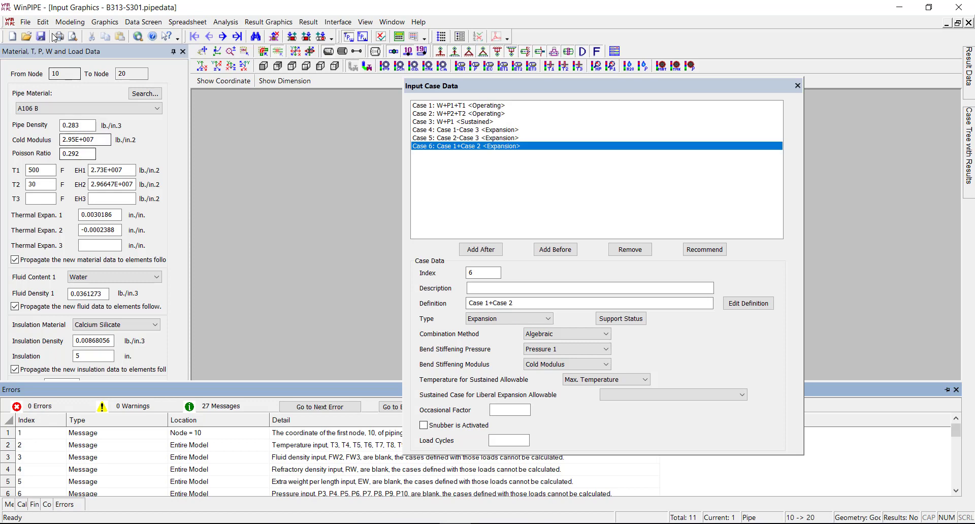
left_click(26, 23)
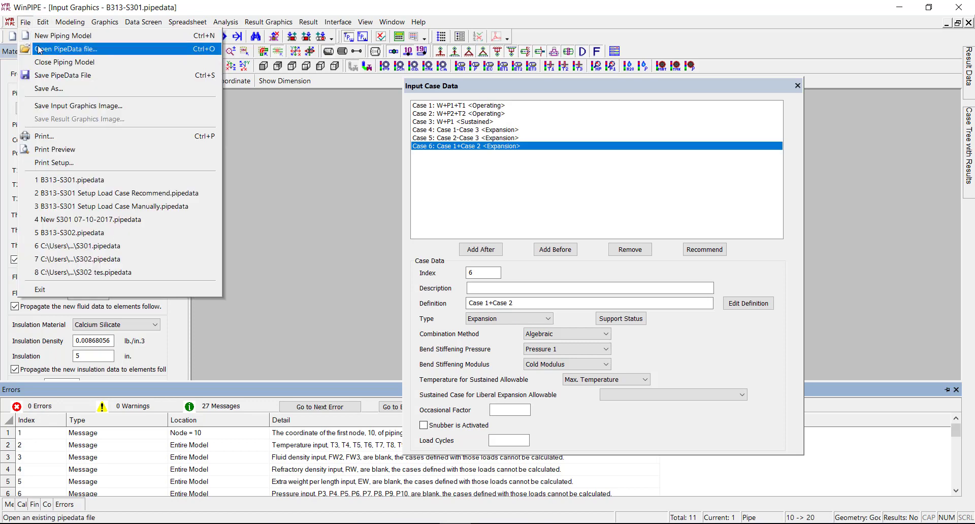
left_click(41, 91)
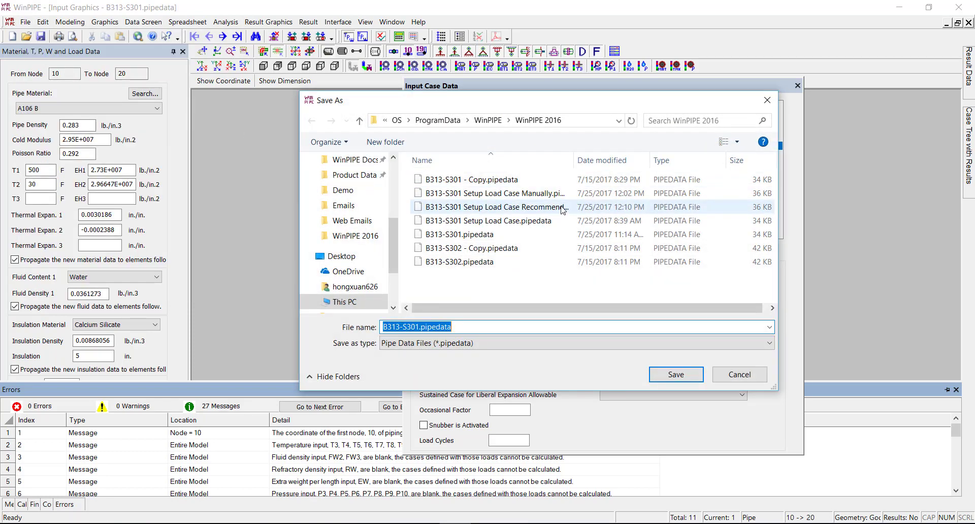
left_click(556, 194)
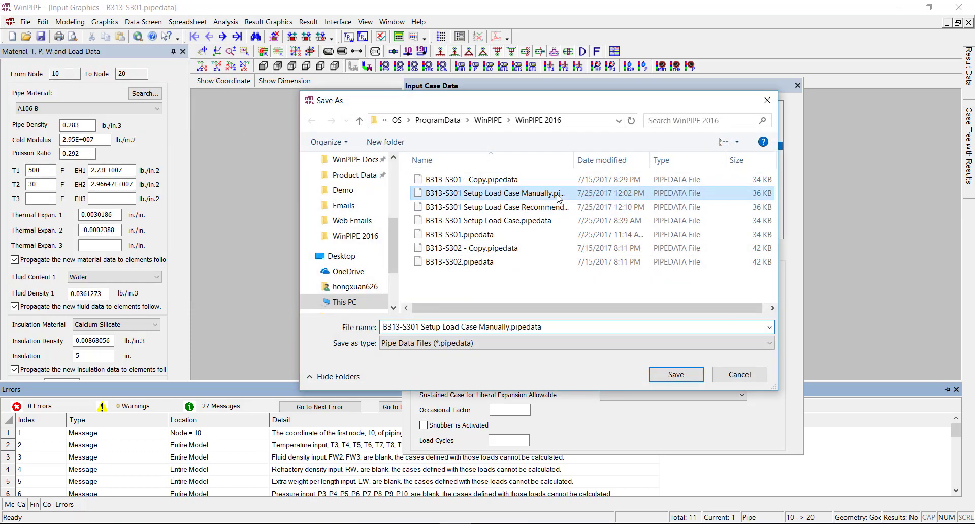
left_click(481, 329)
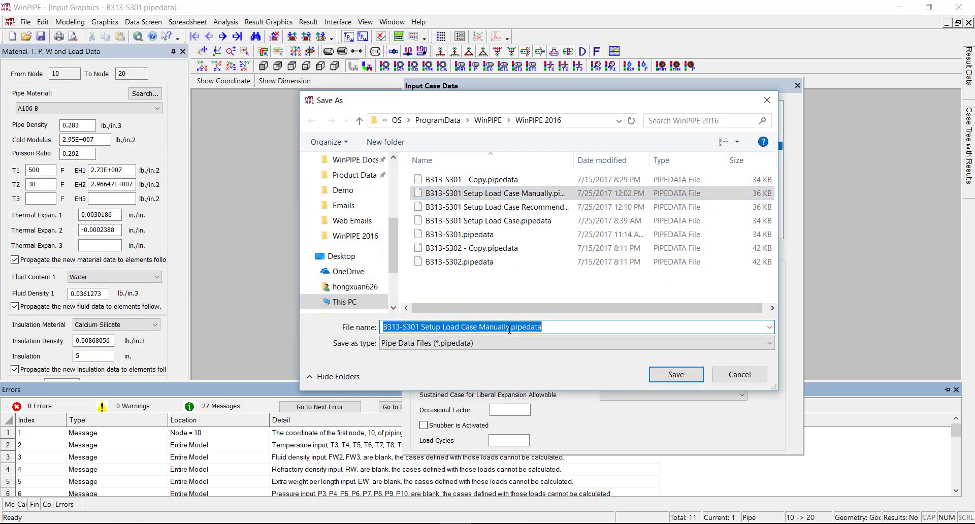
left_click(676, 375)
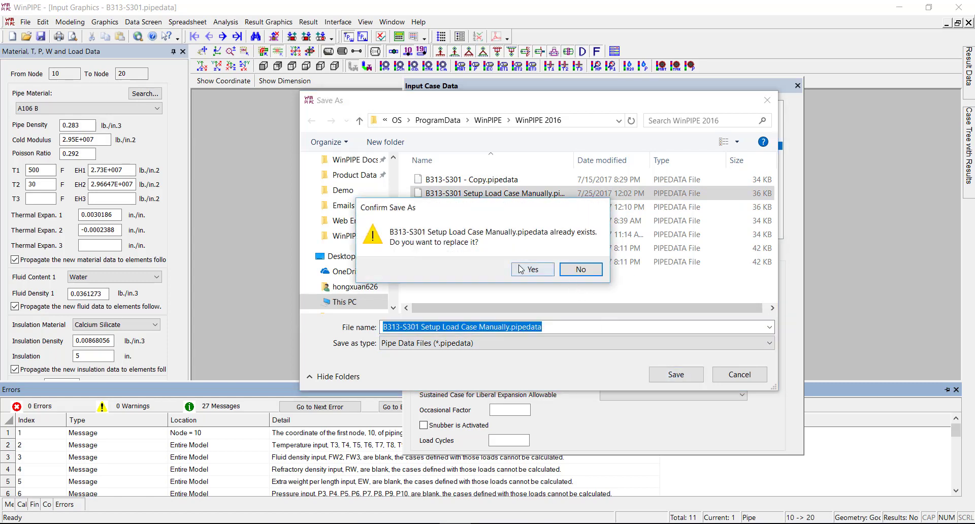